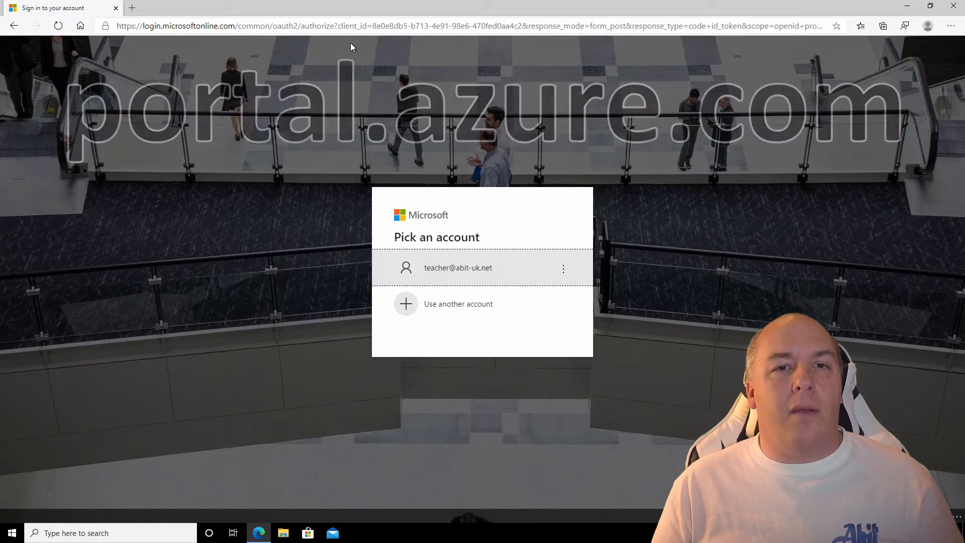
Go to portal.azure.com in the browser.
click(354, 26)
text(portal.azure.com)
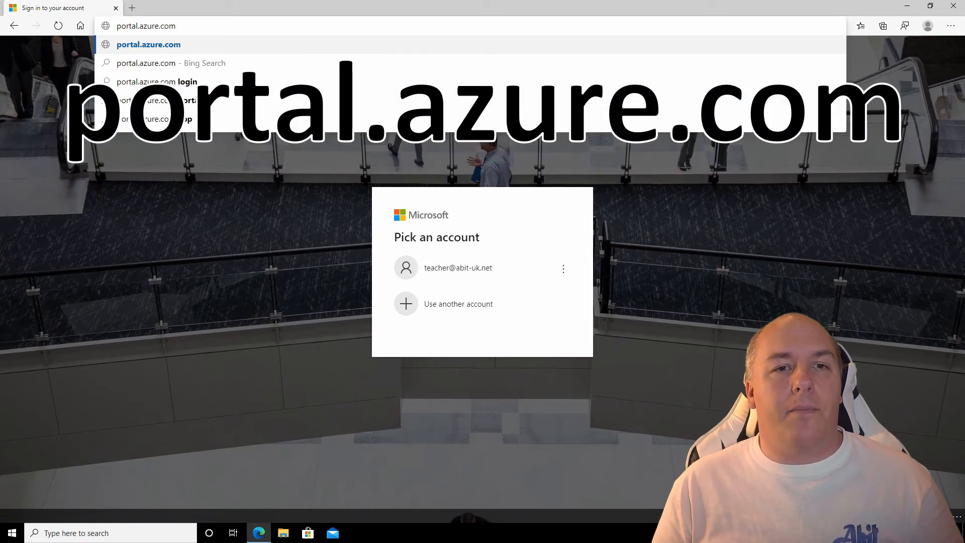
key(Return)
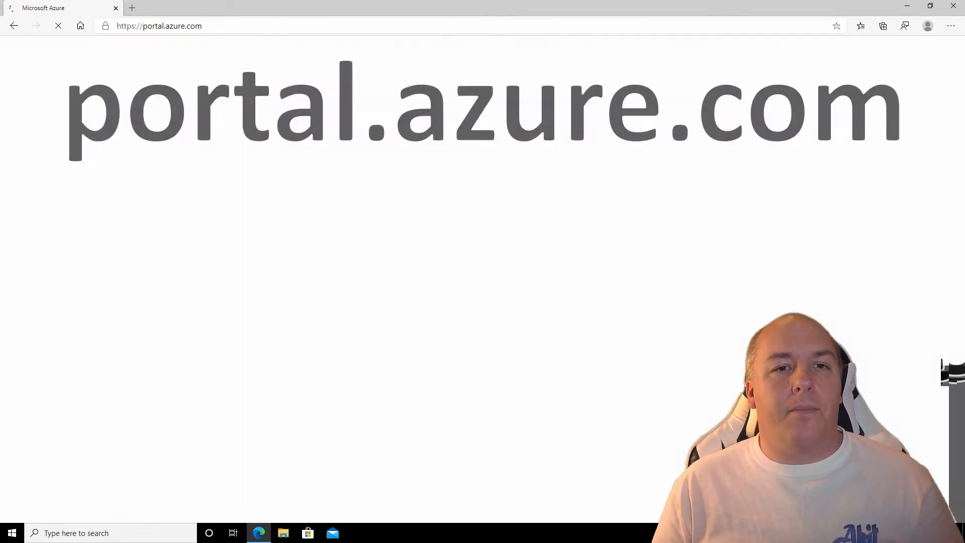
Sign in with another account's e-mail and password, declining to save the password.
click(454, 328)
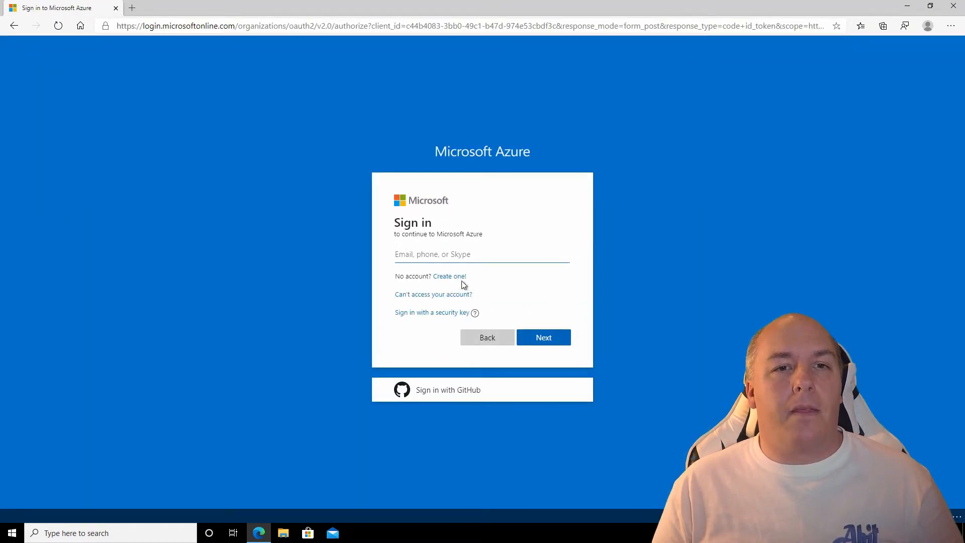
key(Return)
click(470, 303)
text(**********)
key(Return)
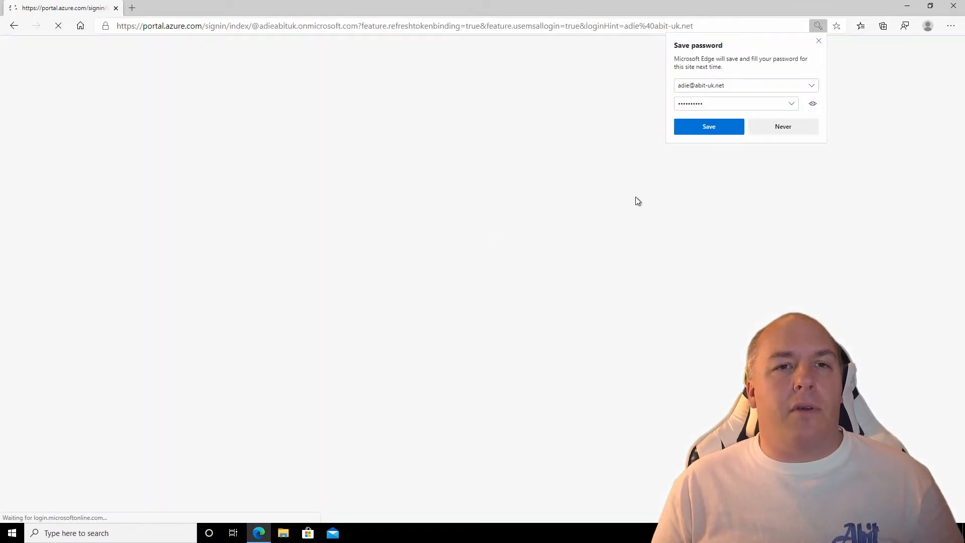
click(820, 41)
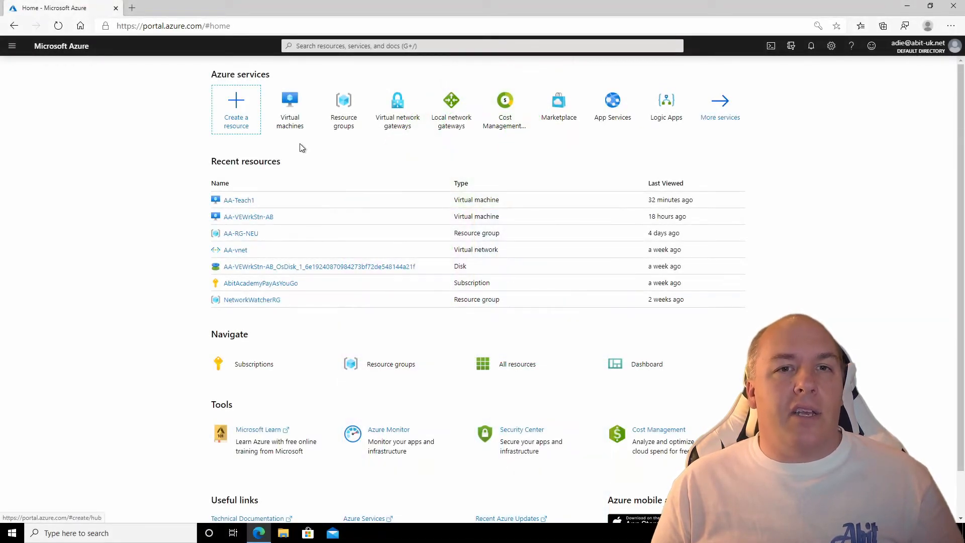
Start a new virtual machine from the Virtual machines list.
click(292, 127)
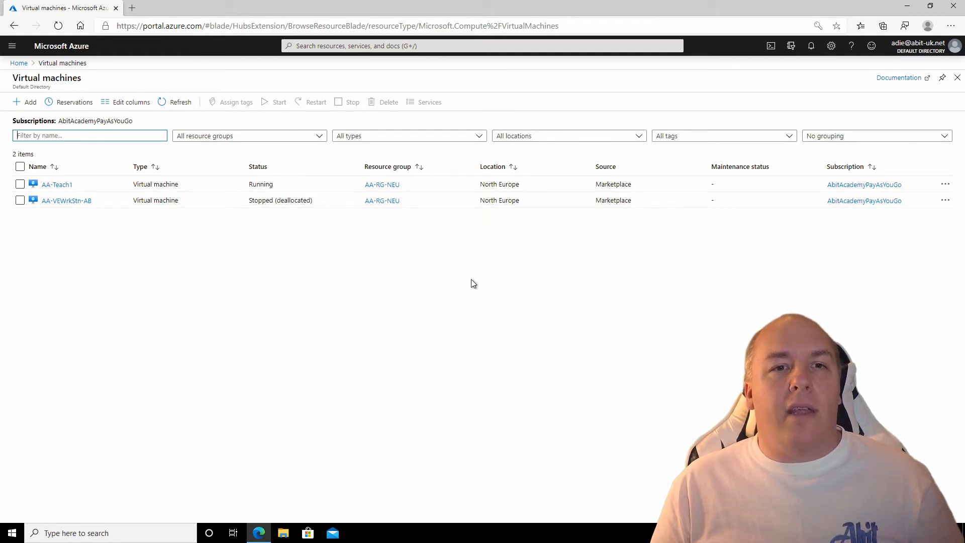
click(29, 103)
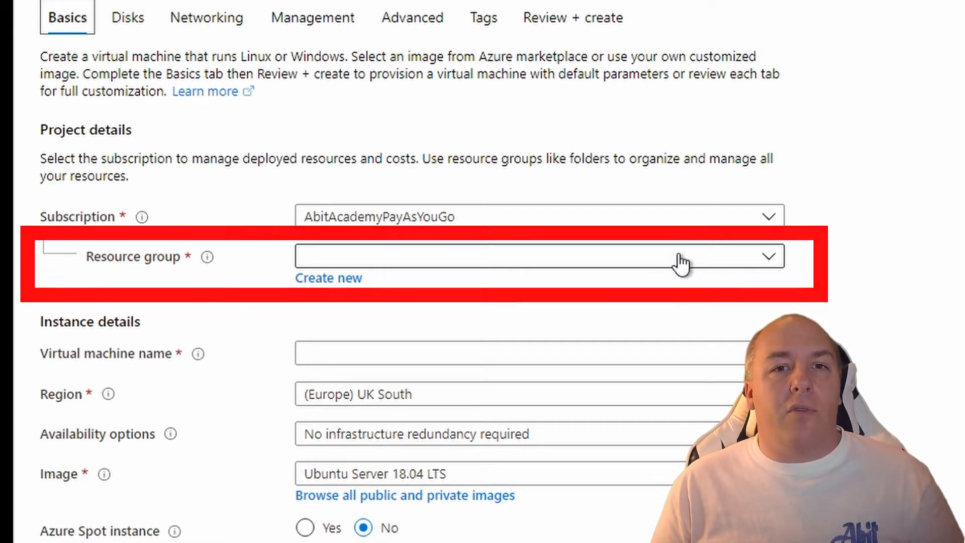
Create a new resource group named MyVideoEditingResourceGroup.
click(332, 281)
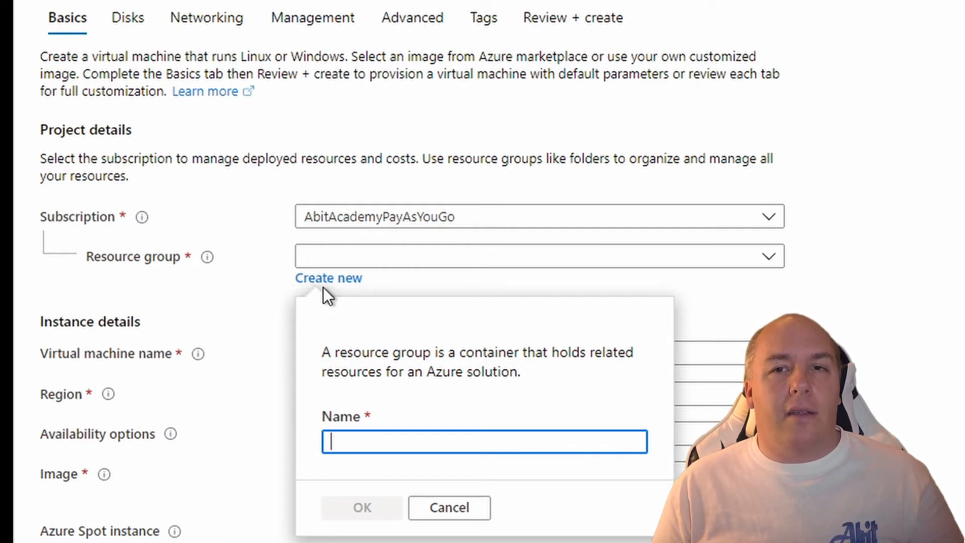
text(MyVideoEditing)
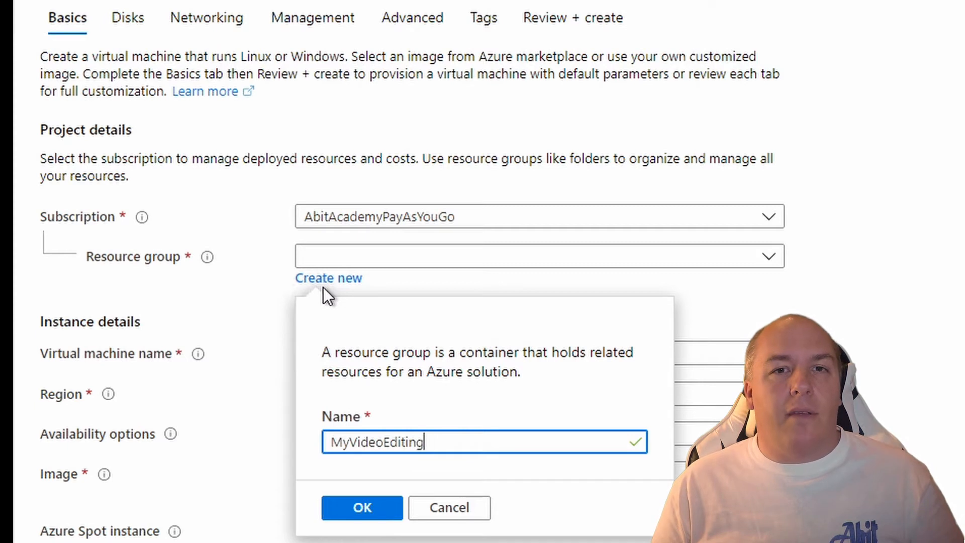
text(ResourceGroup)
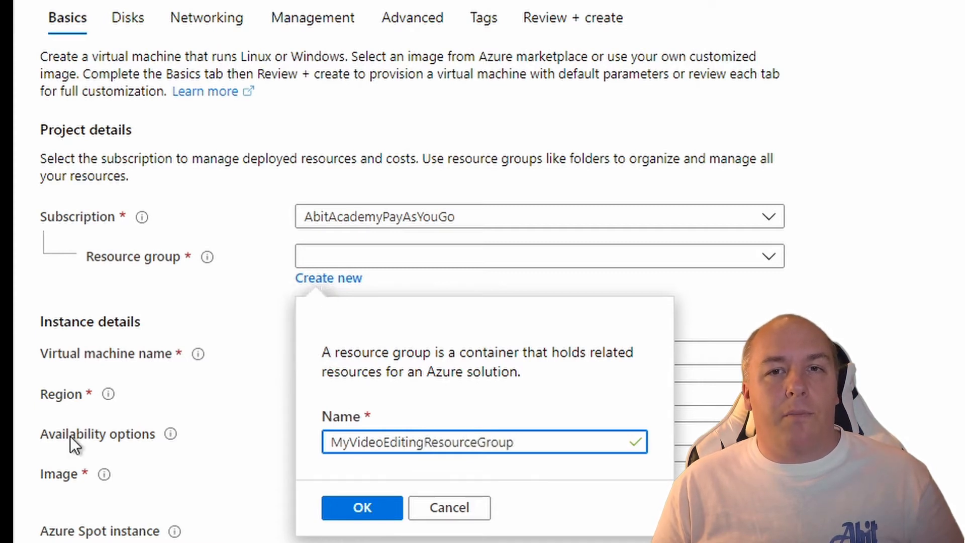
click(353, 509)
Name the VM VideoEditing1 and set its region to (US) East US.
click(383, 353)
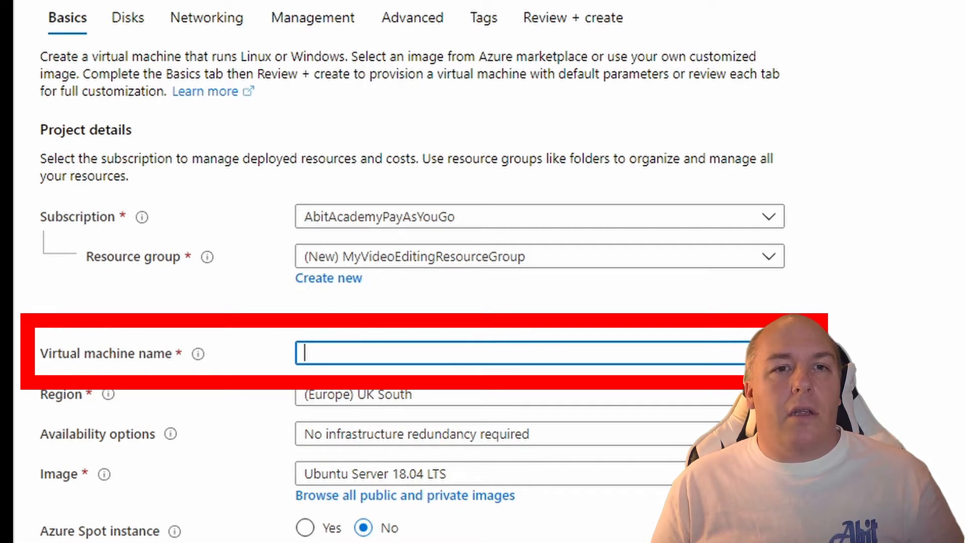
text(V)
key(BackSpace)
text(Viu)
key(BackSpace)
text(deoEditing1)
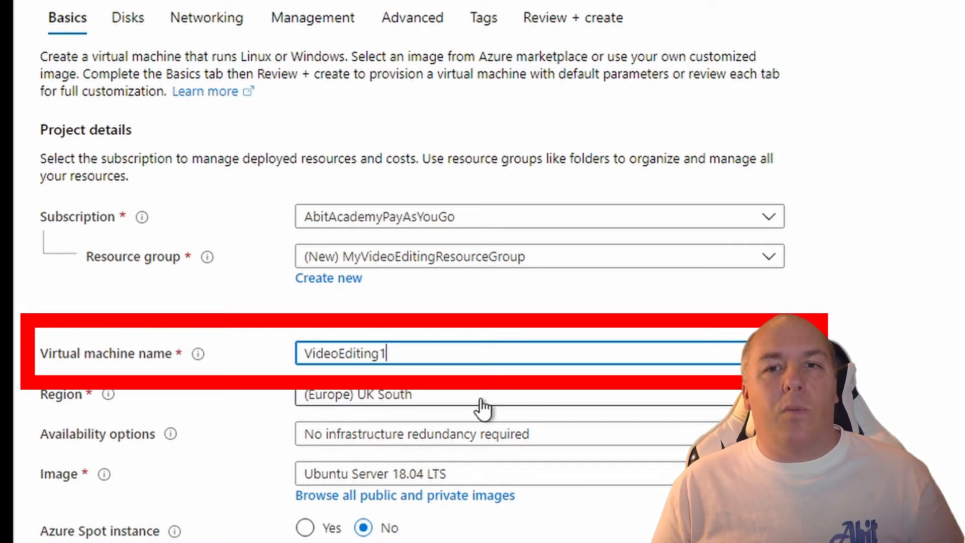
click(446, 480)
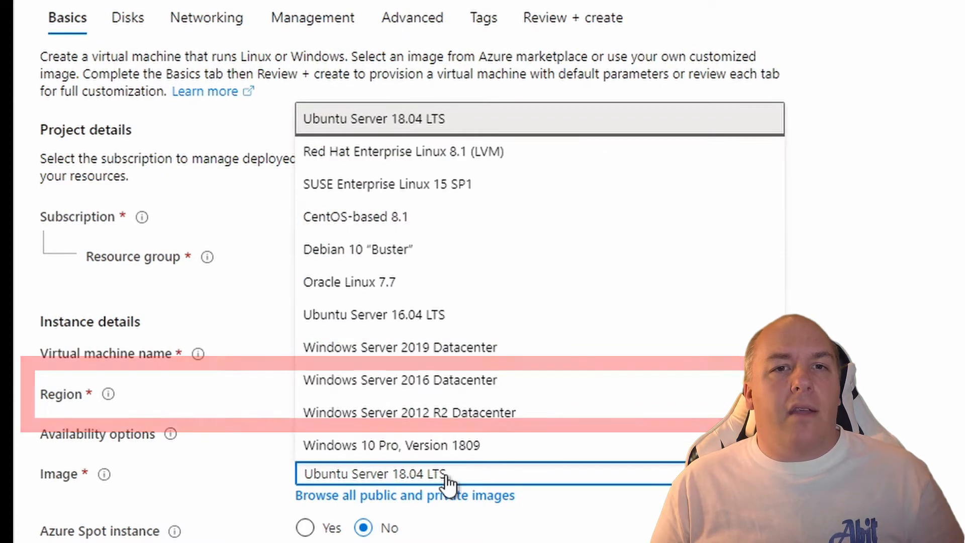
click(421, 394)
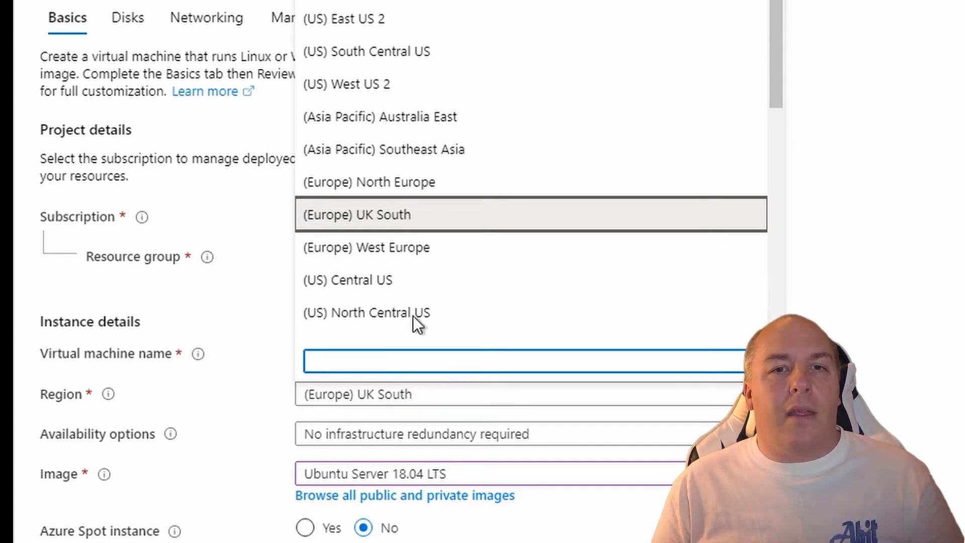
click(390, 1)
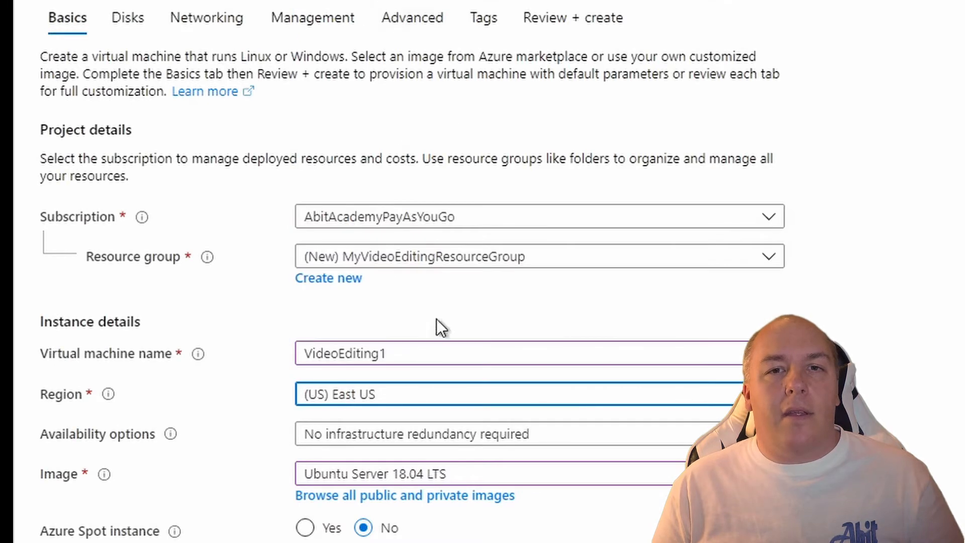
Choose Windows 10 Pro, Version 1809 as the VM image.
click(429, 472)
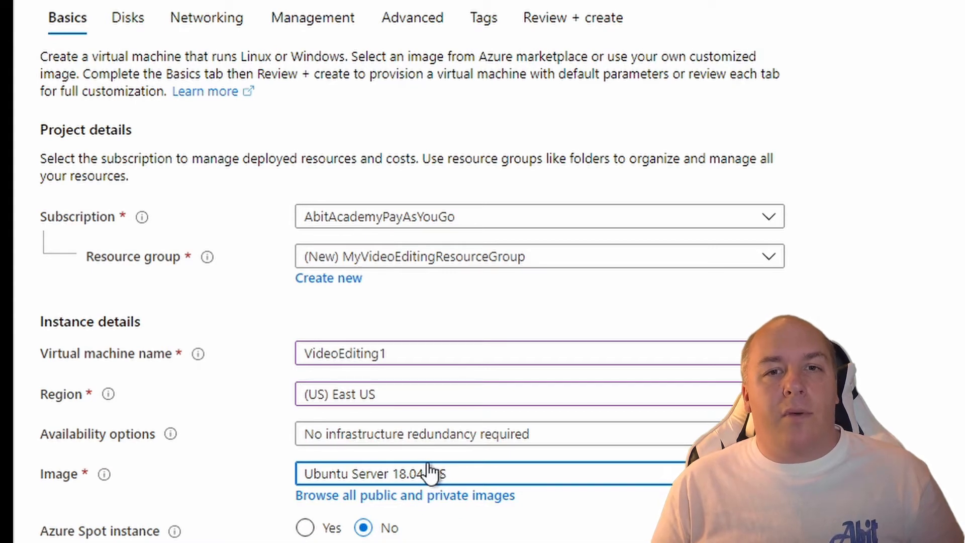
click(428, 473)
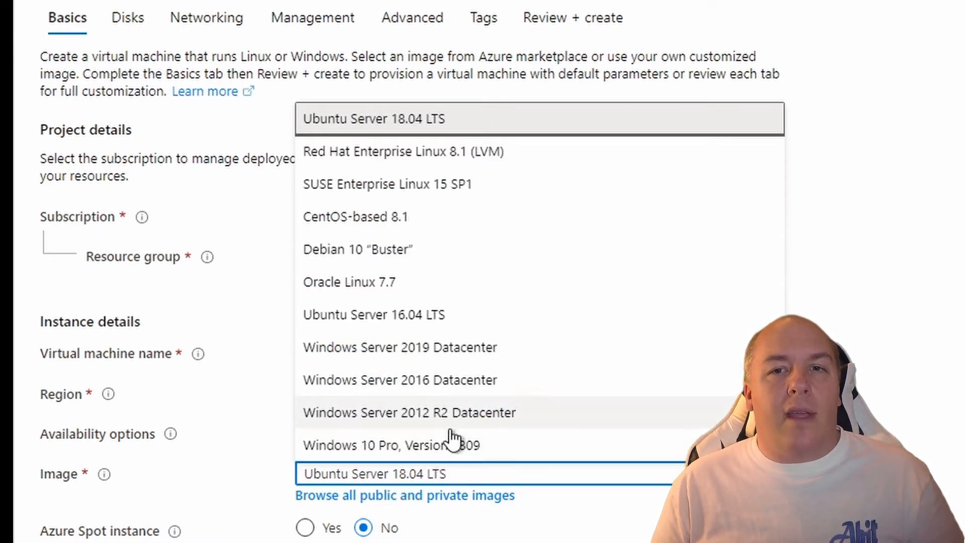
click(444, 446)
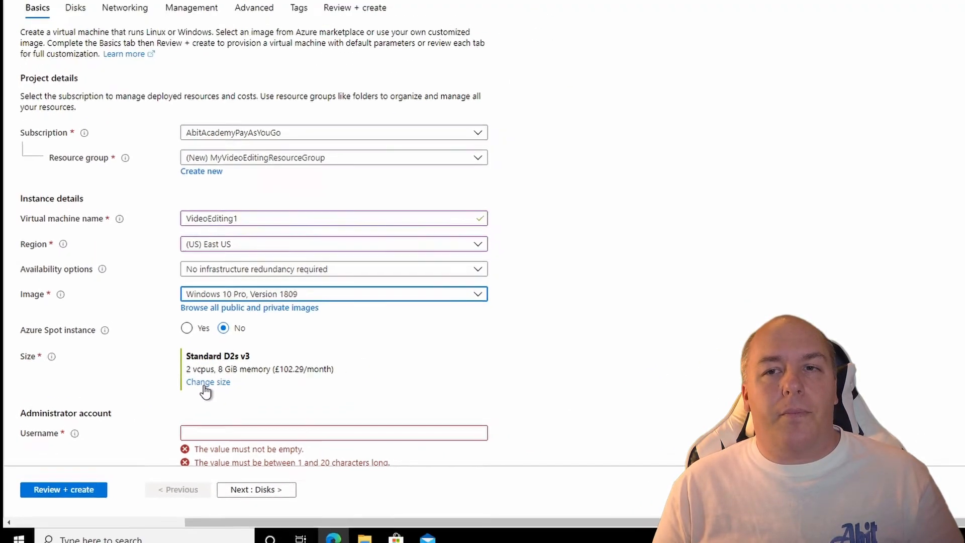
In the size picker, clear the Size, Generation, Family and Premium disk filters and scroll to the NV GPU sizes.
click(208, 383)
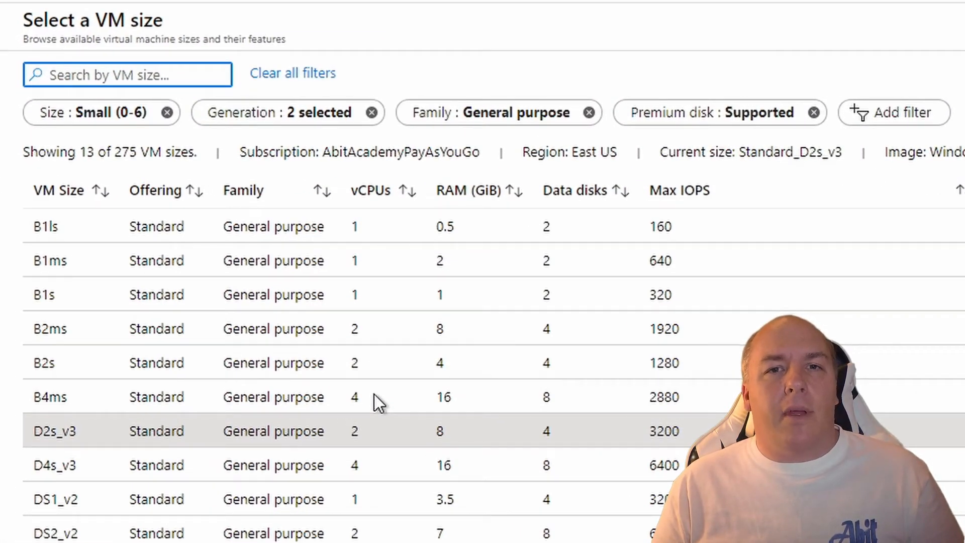
click(167, 113)
click(201, 112)
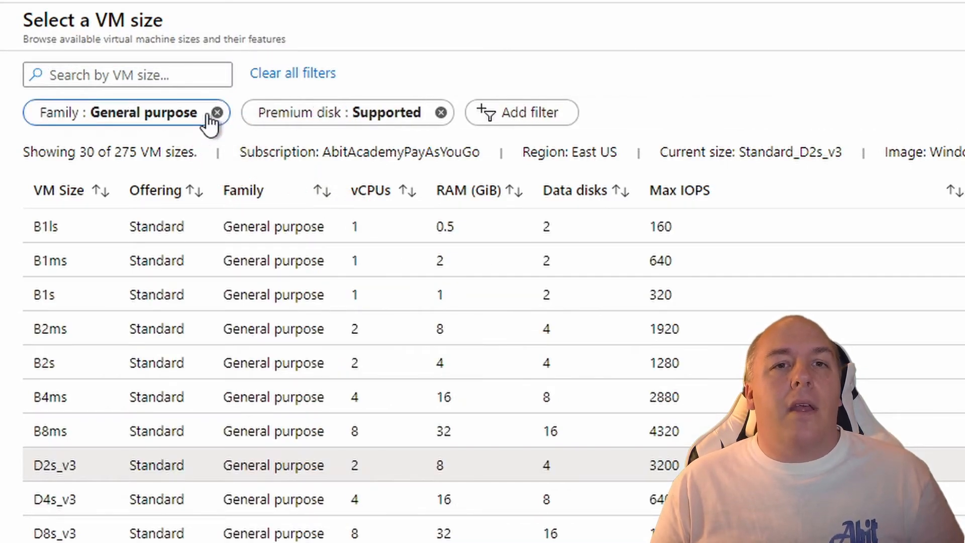
click(217, 112)
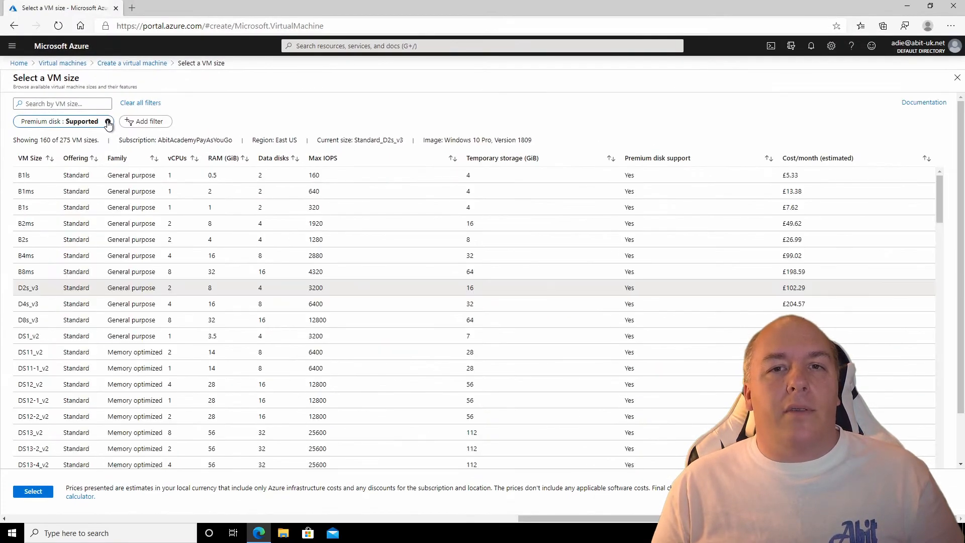
click(108, 123)
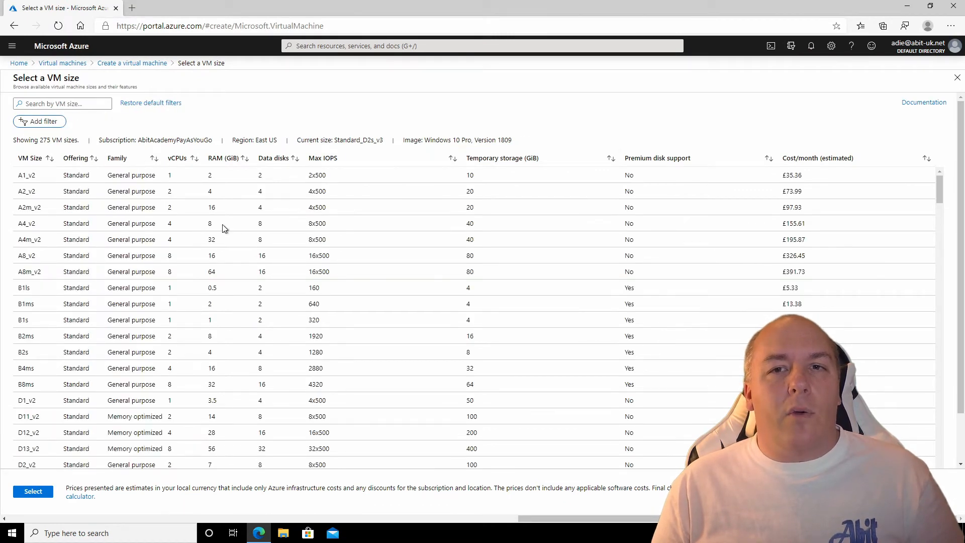
scroll(213, 298, down, 3)
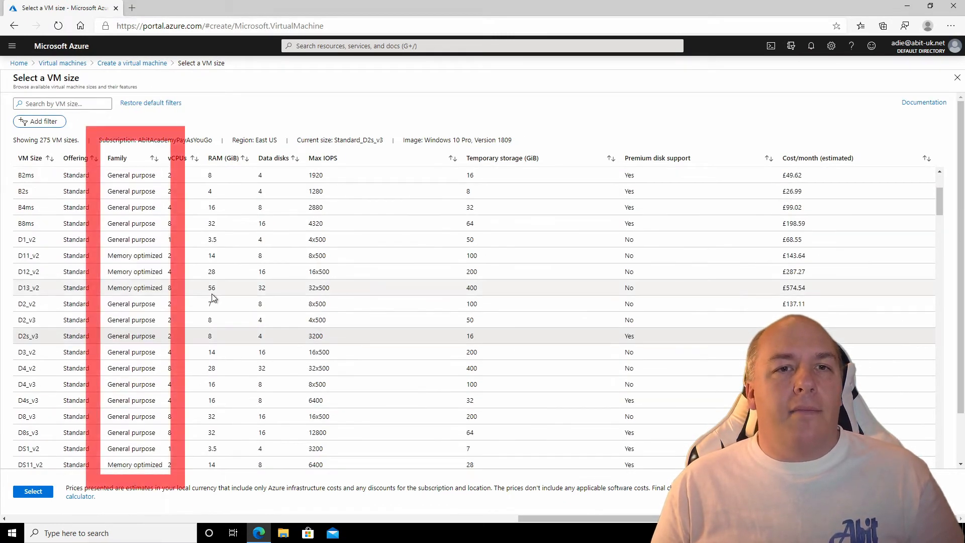
scroll(212, 297, down, 3)
scroll(213, 298, down, 3)
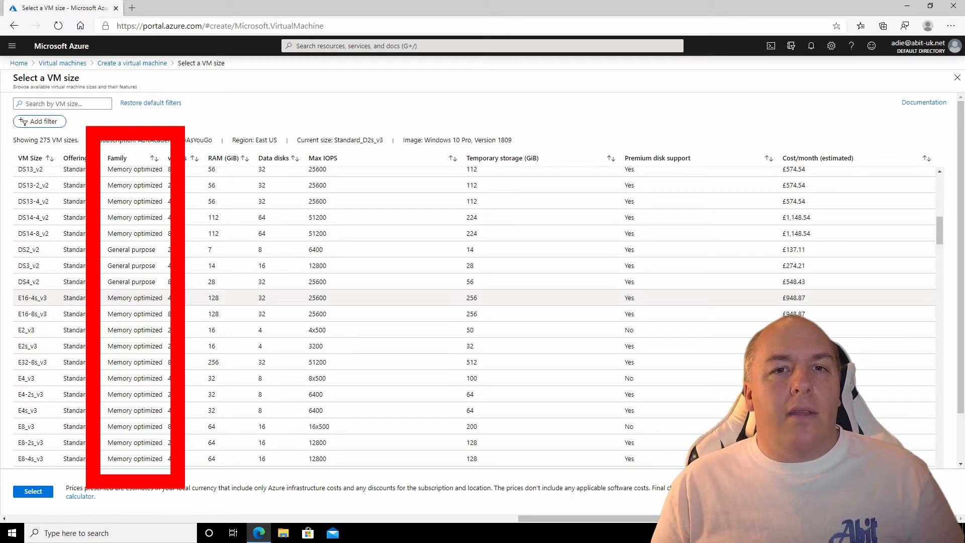
scroll(212, 298, down, 3)
scroll(204, 320, down, 3)
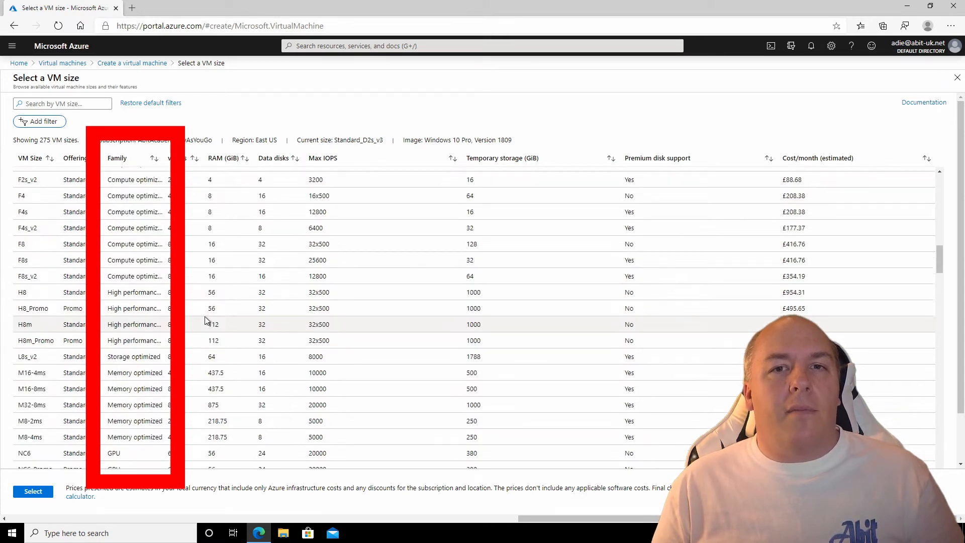
scroll(205, 318, down, 3)
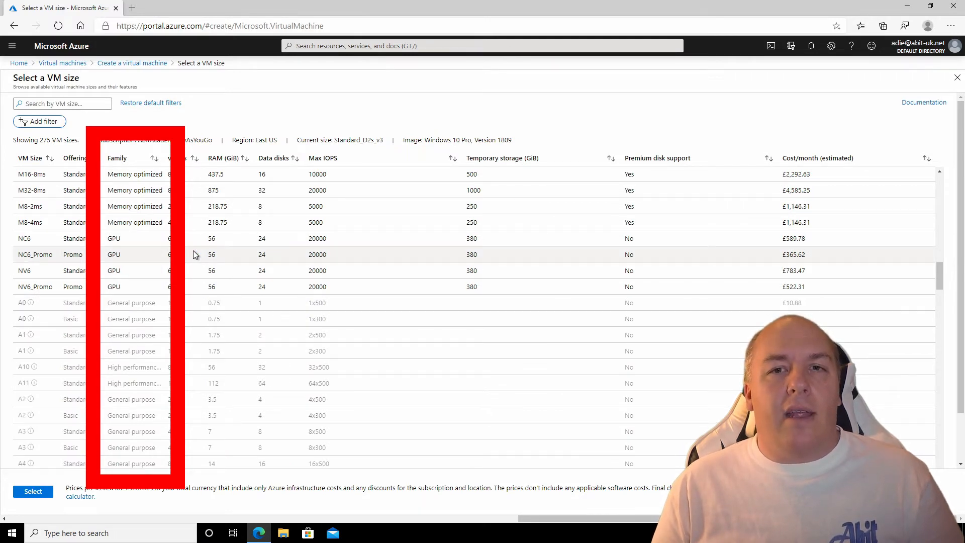
Select the Standard NV6_Promo size (6 vCPUs, 56 GiB) for the VM.
click(194, 289)
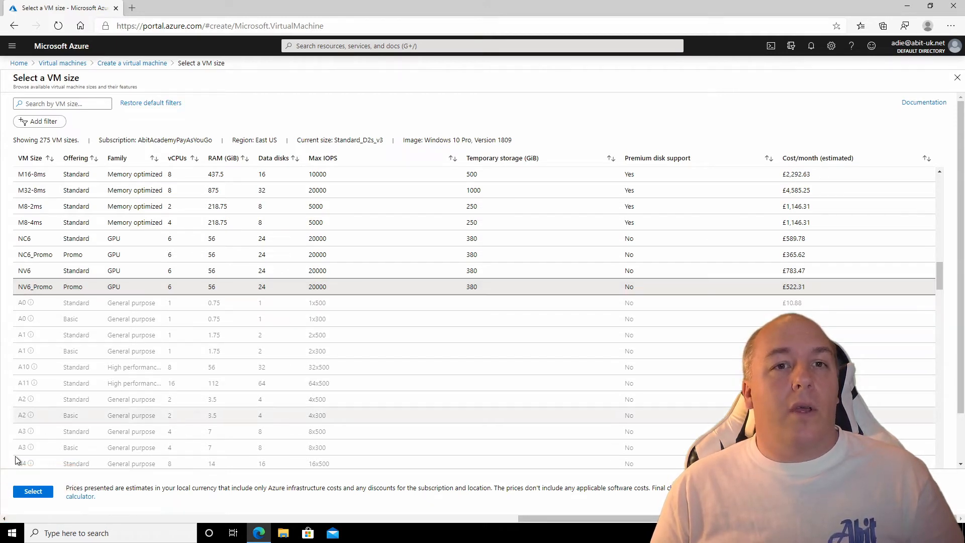
click(32, 492)
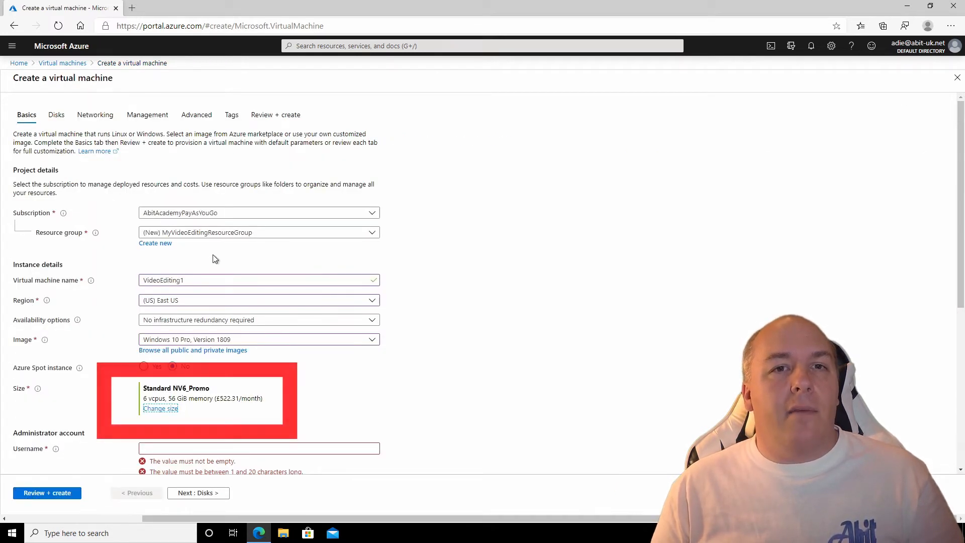
Enter the administrator username, then the password and its matching confirmation.
scroll(367, 382, down, 3)
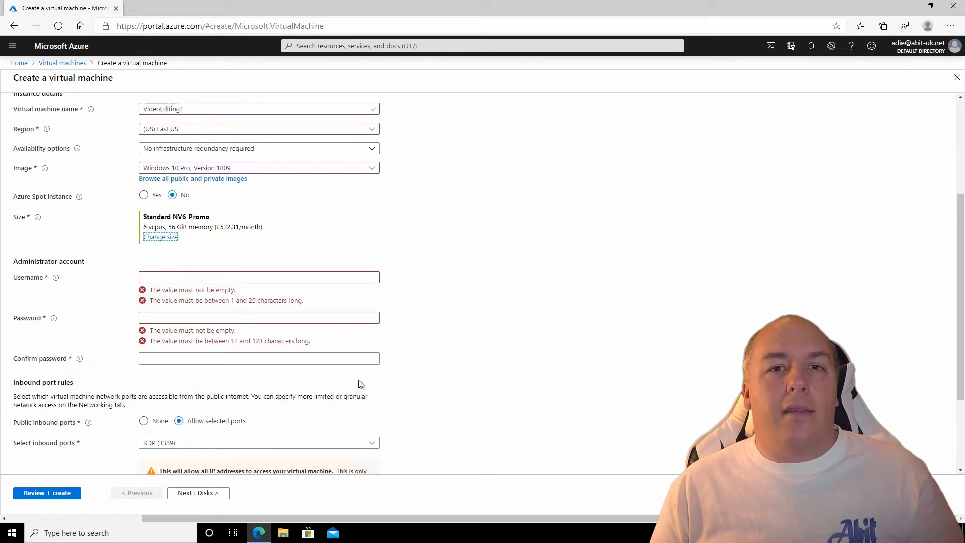
click(218, 278)
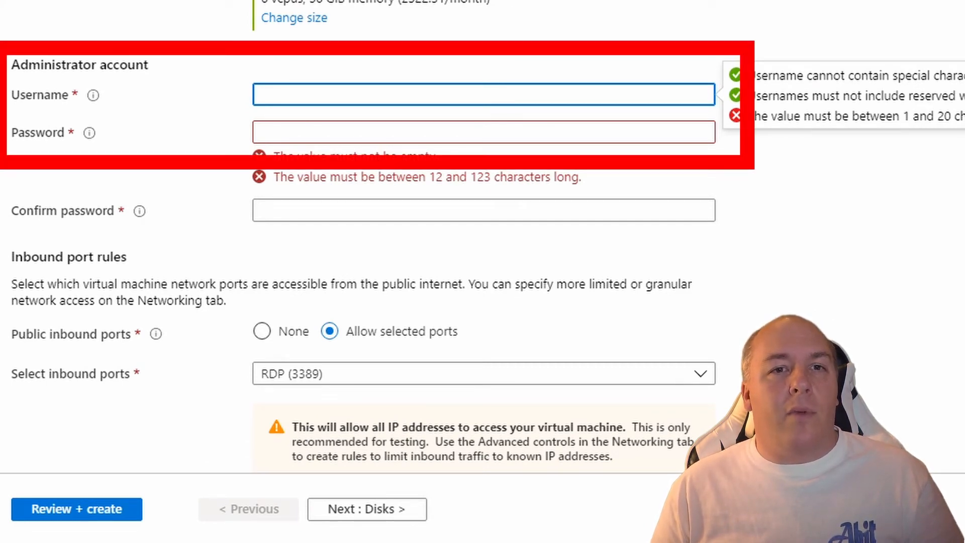
text(abit)
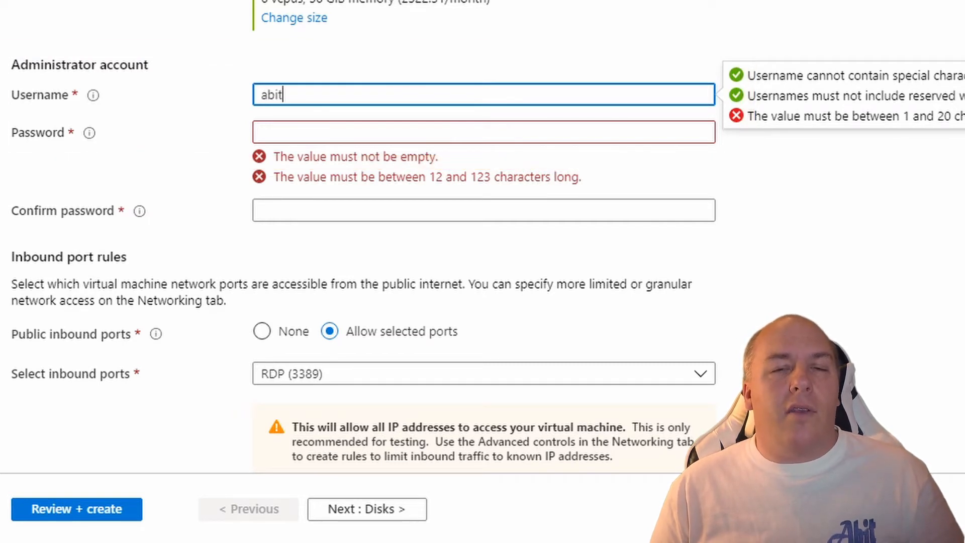
key(Tab)
text(***************)
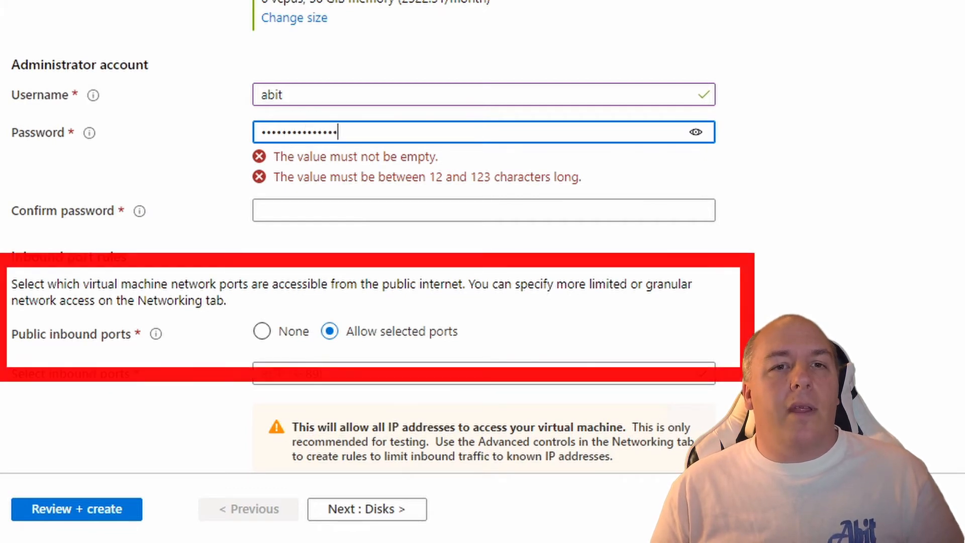
key(Tab)
text(*************)
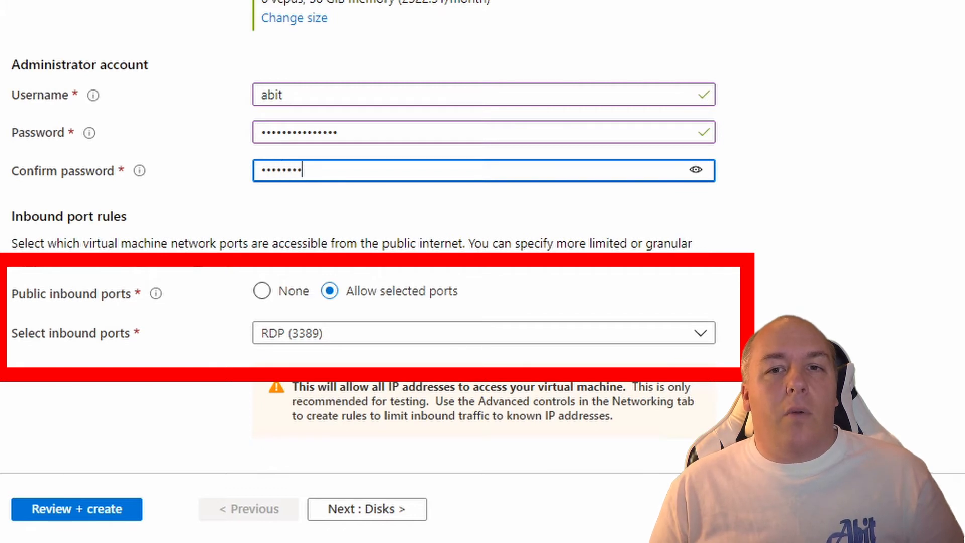
text(**)
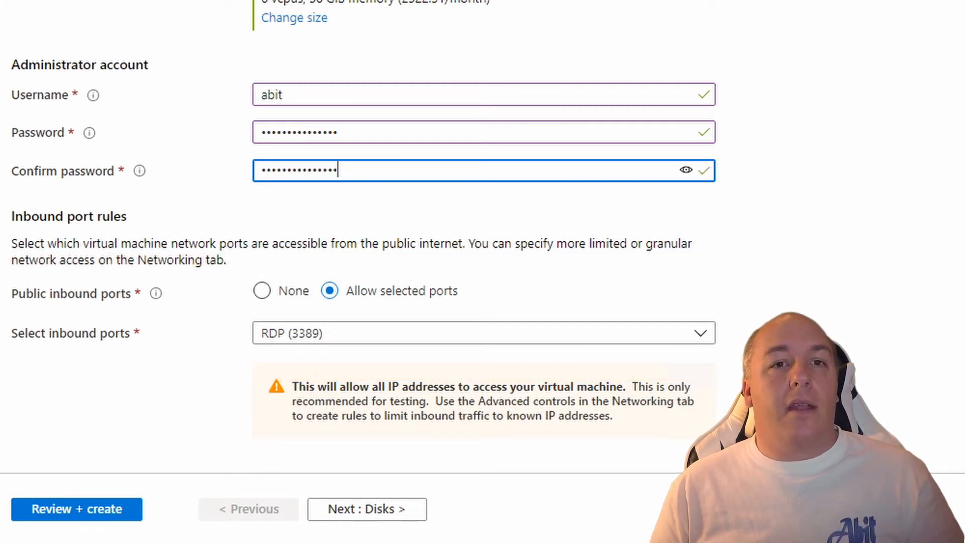
click(367, 207)
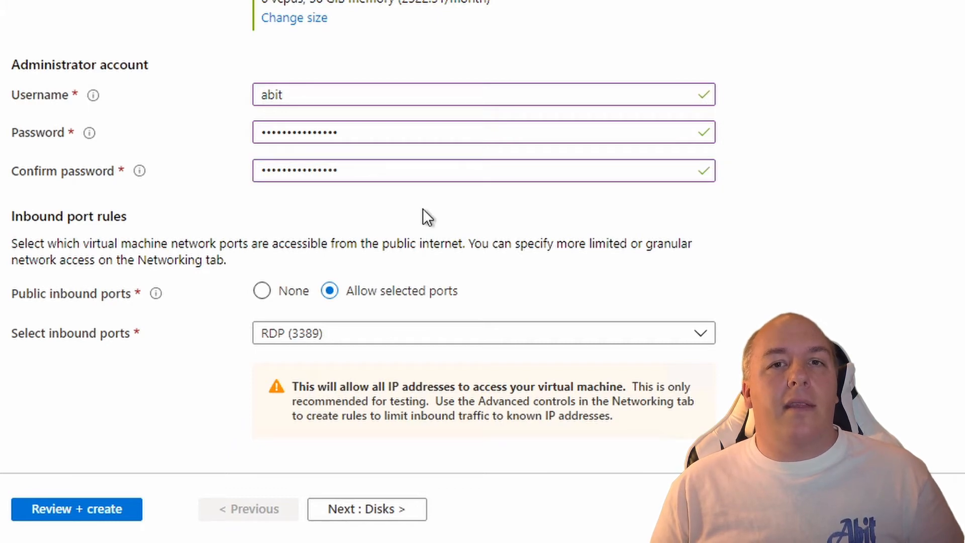
scroll(423, 208, down, 2)
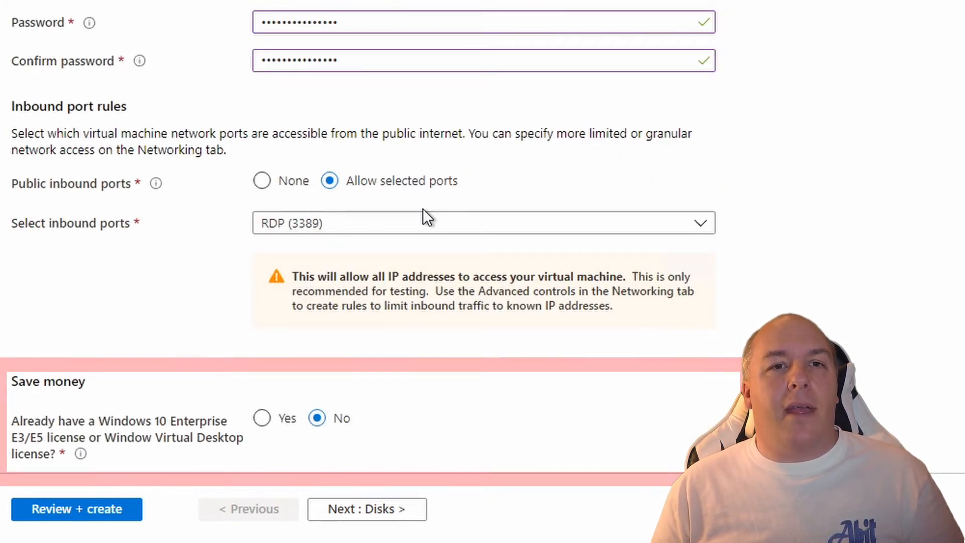
scroll(422, 210, down, 1)
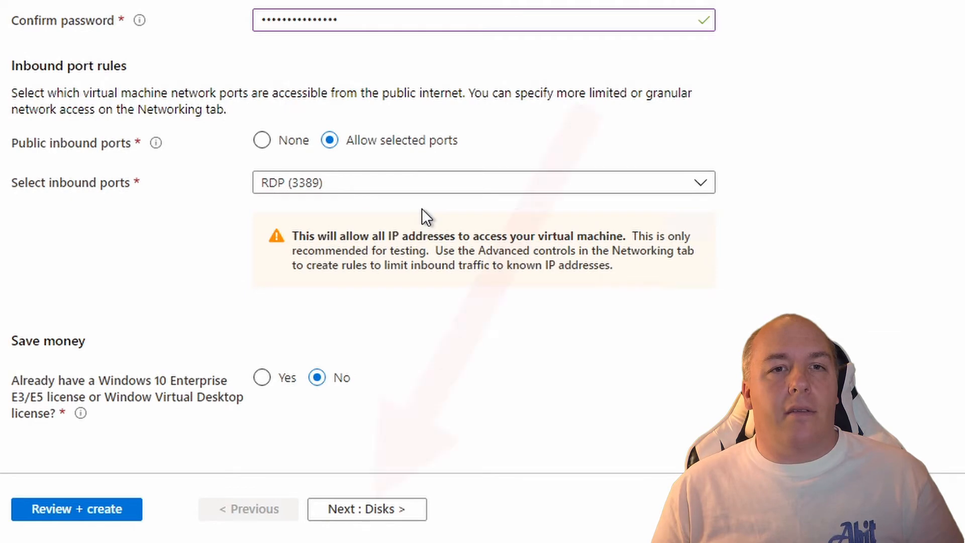
scroll(422, 208, up, 2)
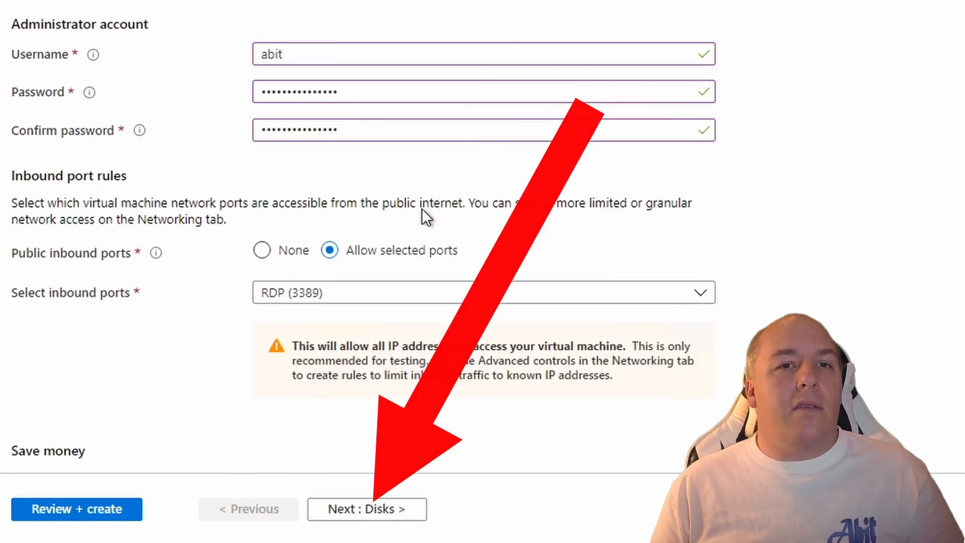
On the Disks step, keep Standard SSD as the OS disk type.
click(332, 510)
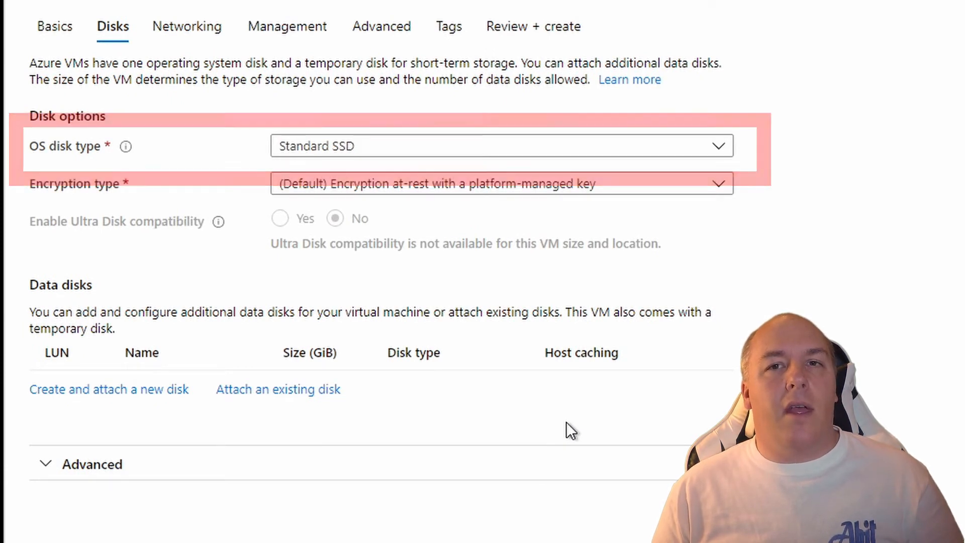
click(723, 151)
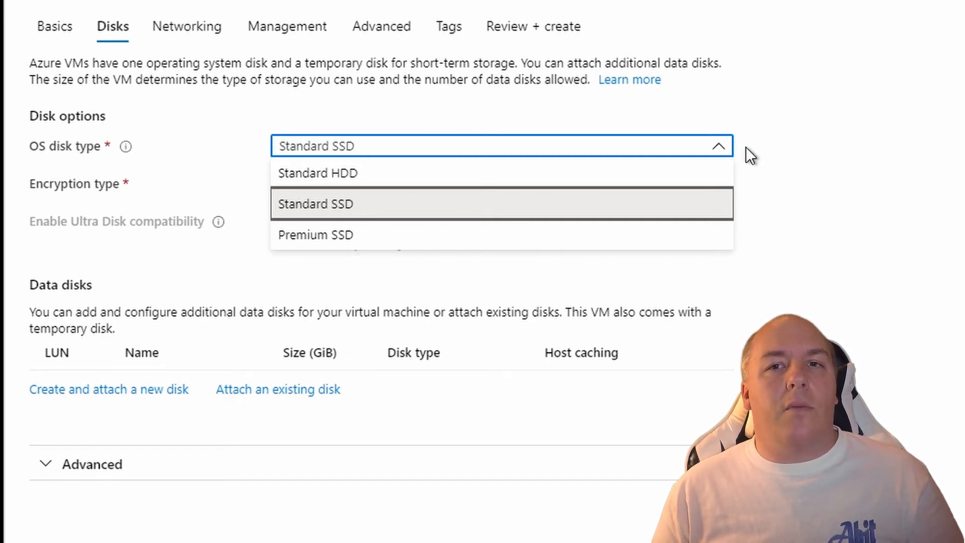
click(746, 146)
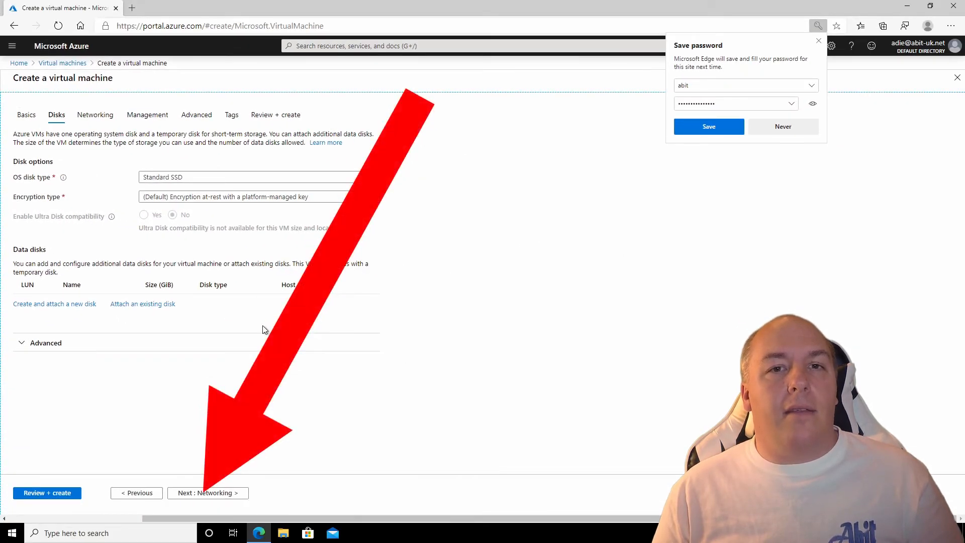
Skip through Networking and Management with defaults to reach Advanced.
click(212, 493)
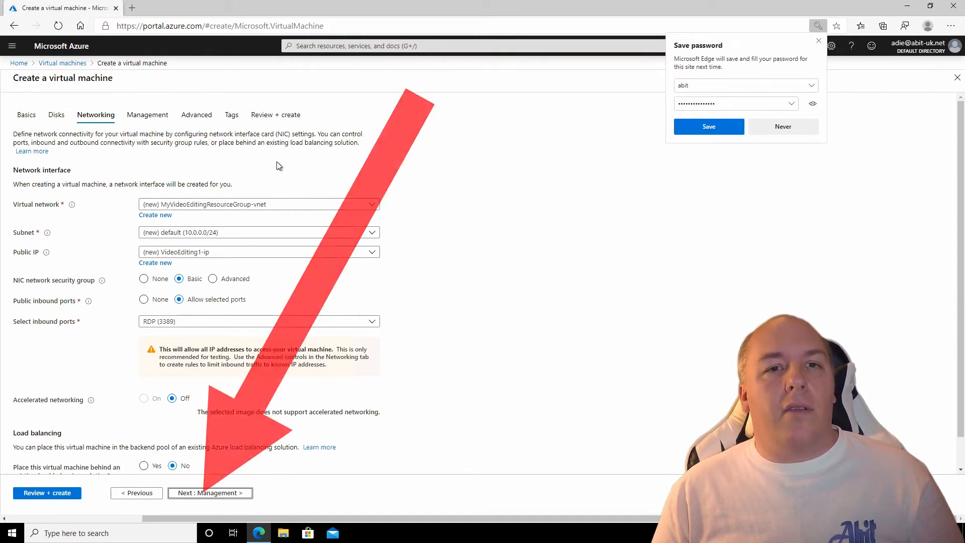
click(227, 492)
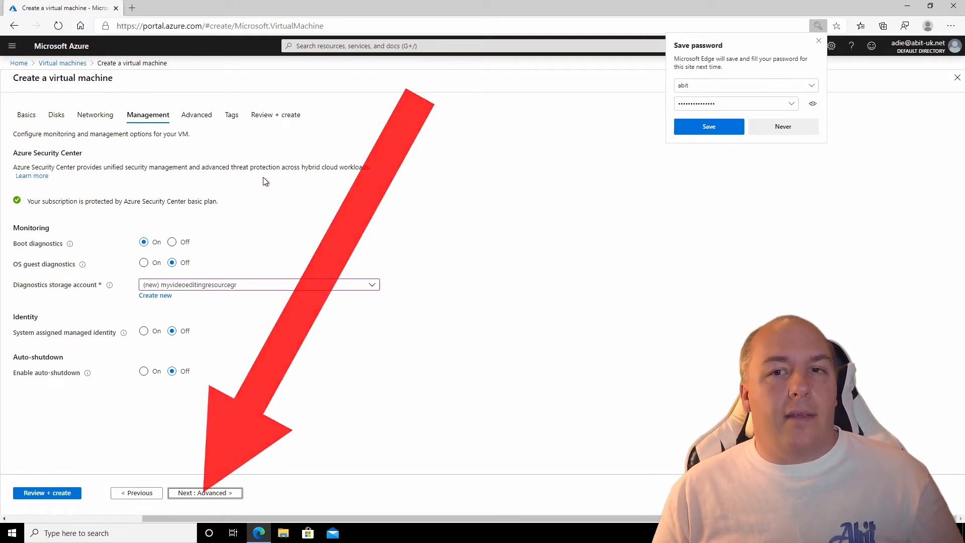
click(210, 494)
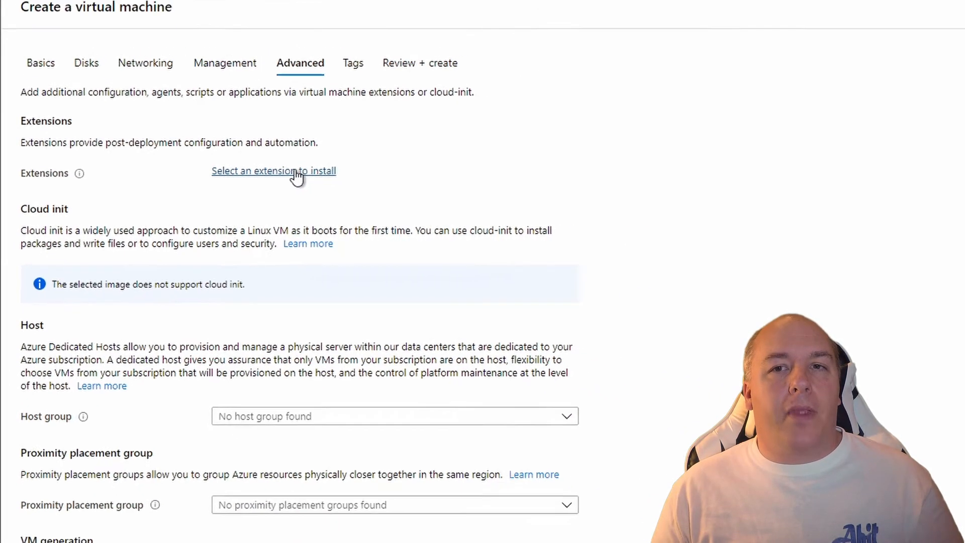
Add the NVIDIA GPU Driver Extension to the VM's extensions.
click(296, 172)
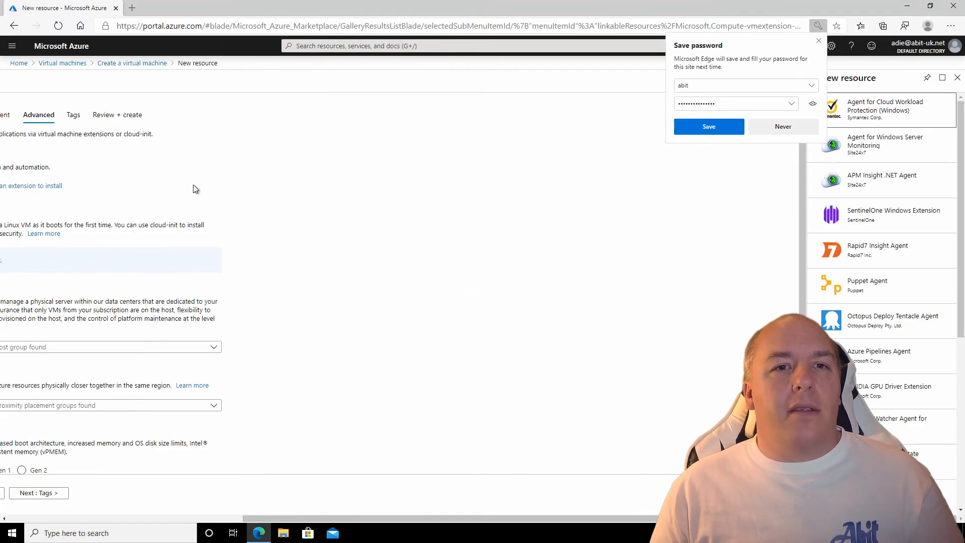
click(819, 41)
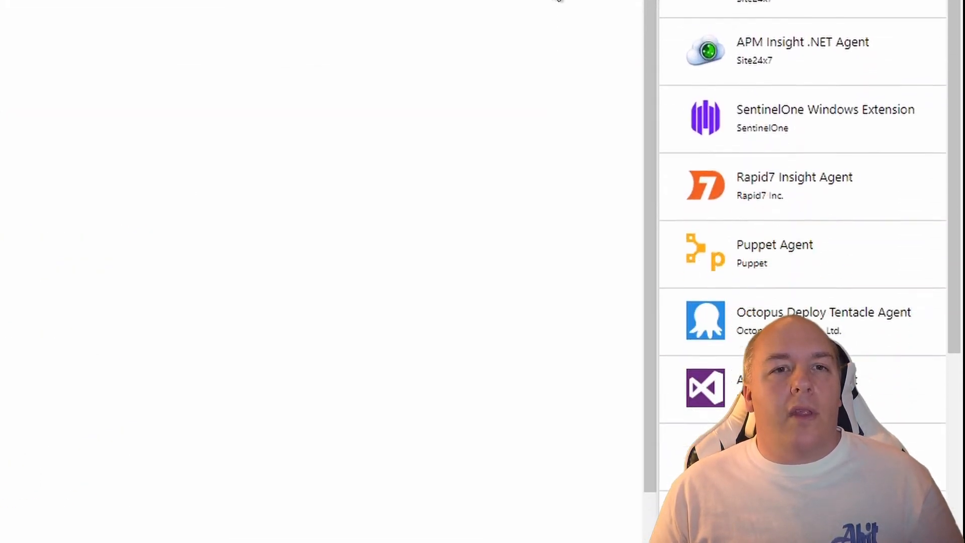
click(772, 297)
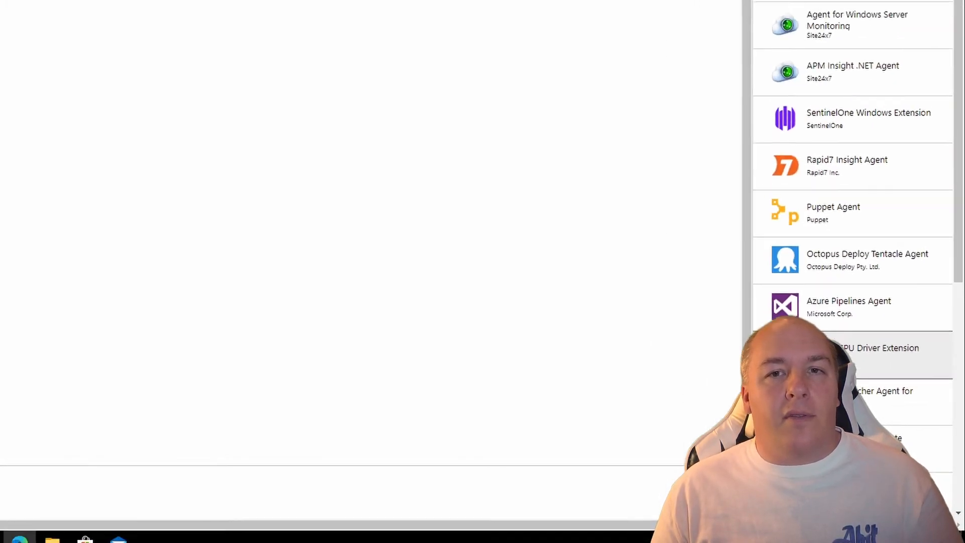
click(795, 358)
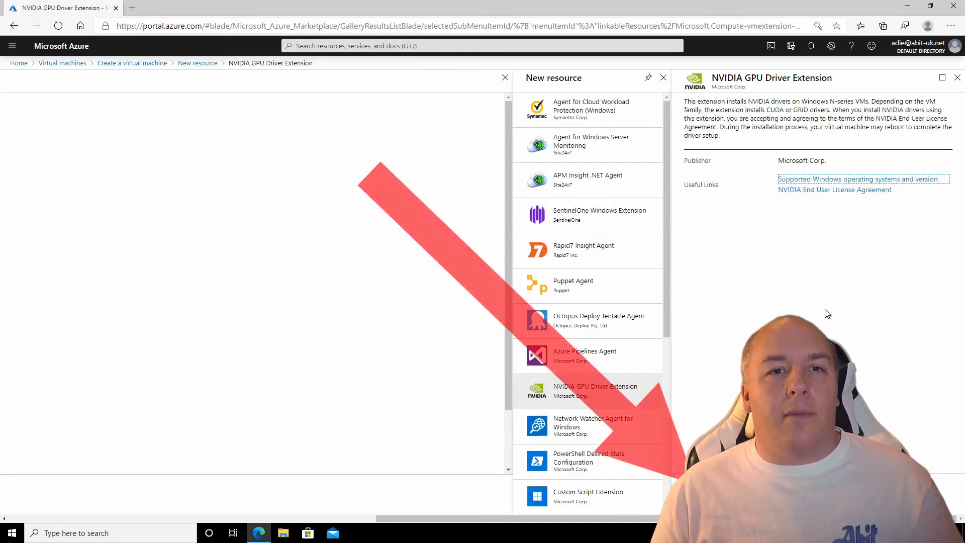
click(701, 500)
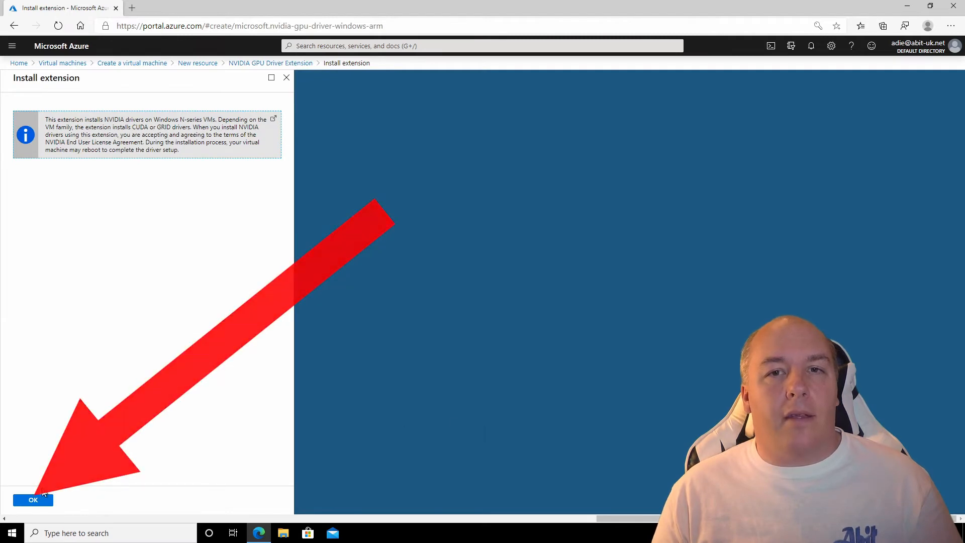
click(33, 501)
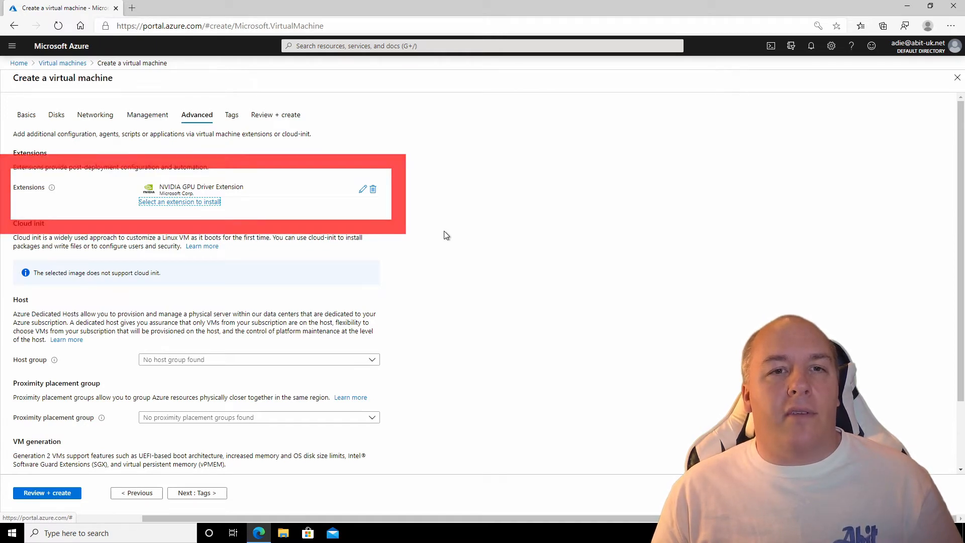
click(204, 494)
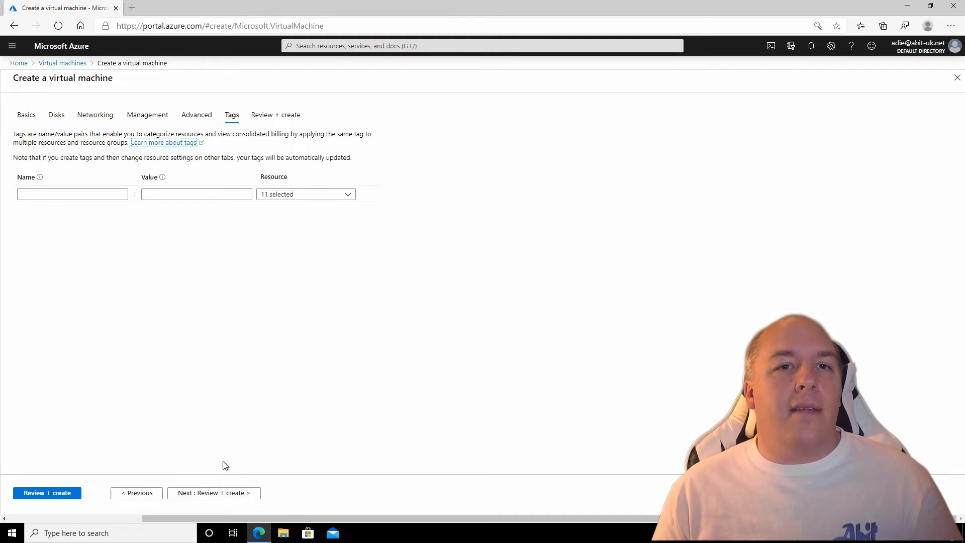
Skip tags and run final validation for the Standard NV6_Promo VM configuration.
click(212, 494)
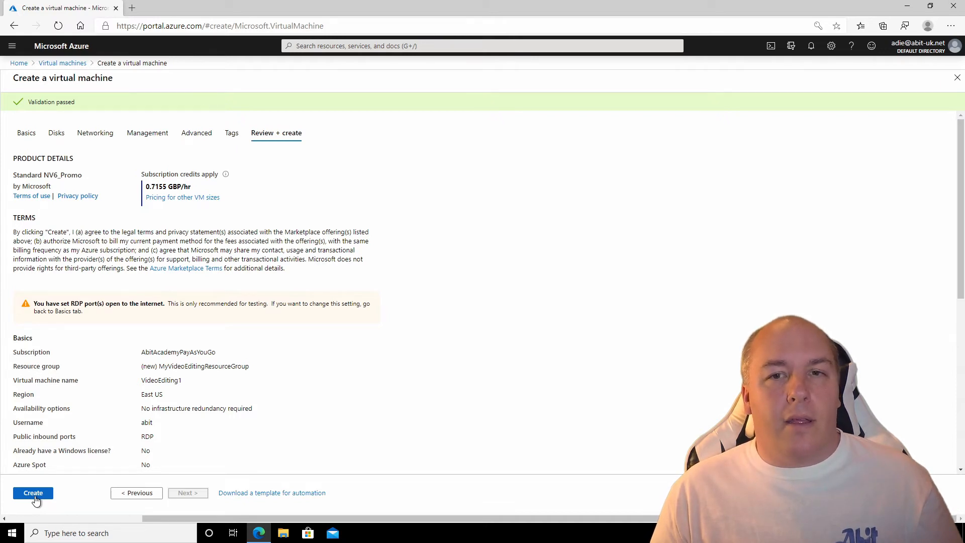
Deploy the VideoEditing1 VM and go to the new resource once deployment completes.
click(35, 496)
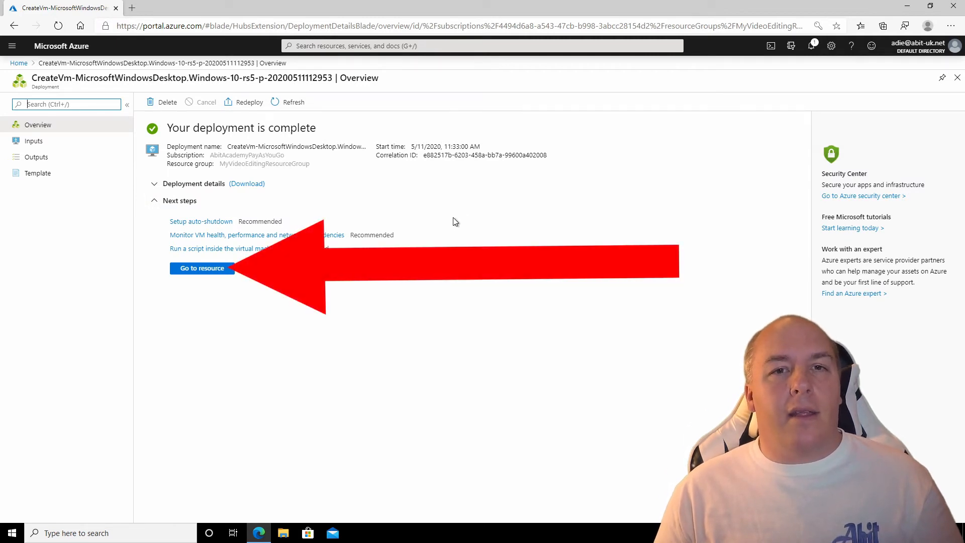
click(226, 270)
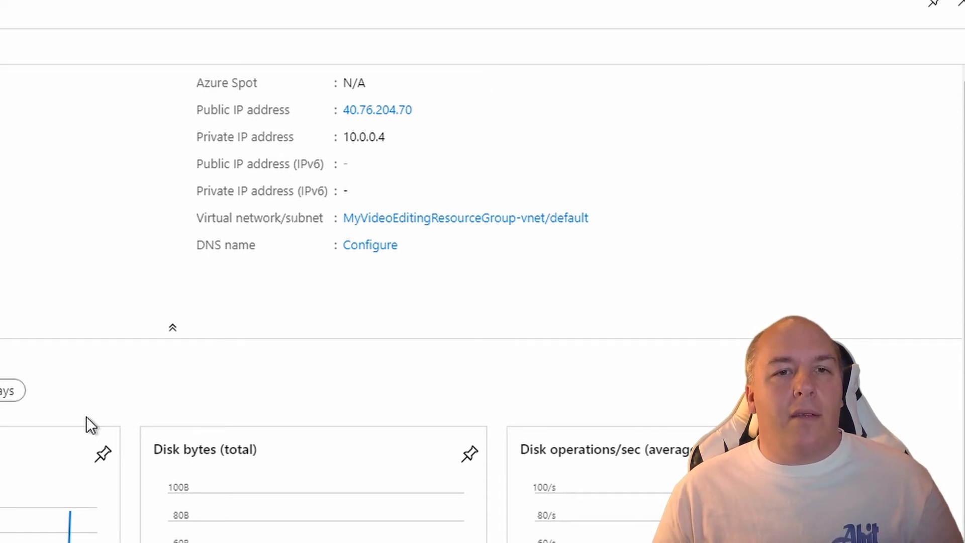
Copy VideoEditing1's public IP 40.76.204.70 from the Overview page.
mouse_move(384, 115)
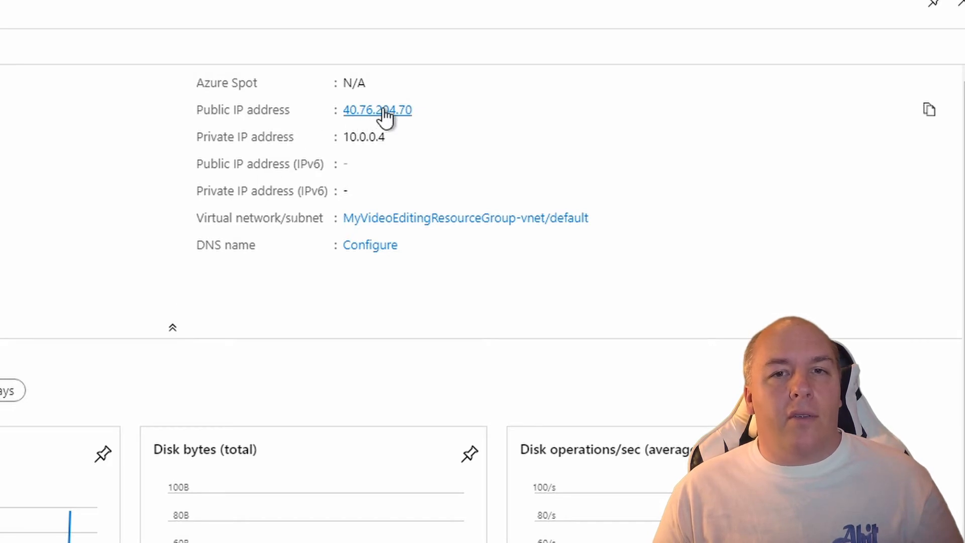
click(930, 113)
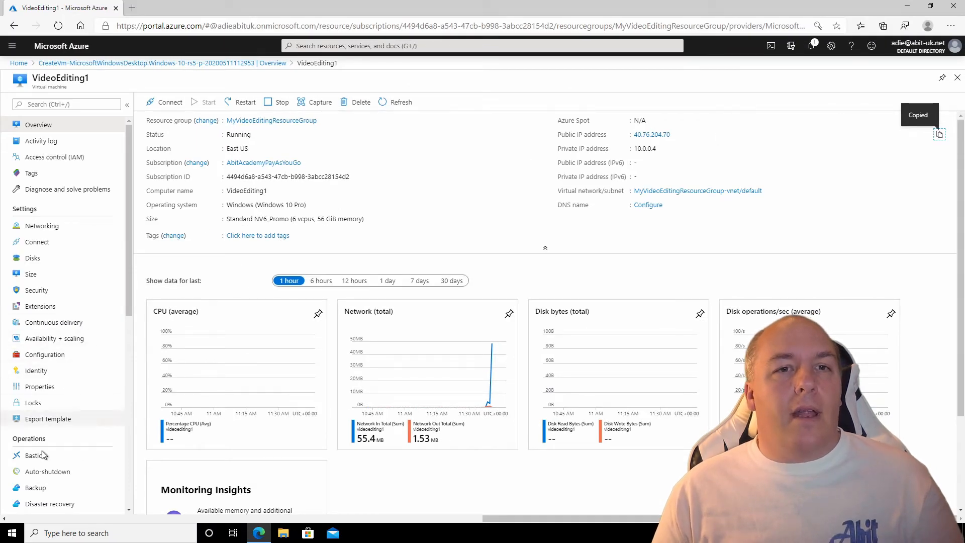
Launch Remote Desktop Connection from Windows Accessories in the Start menu.
click(11, 532)
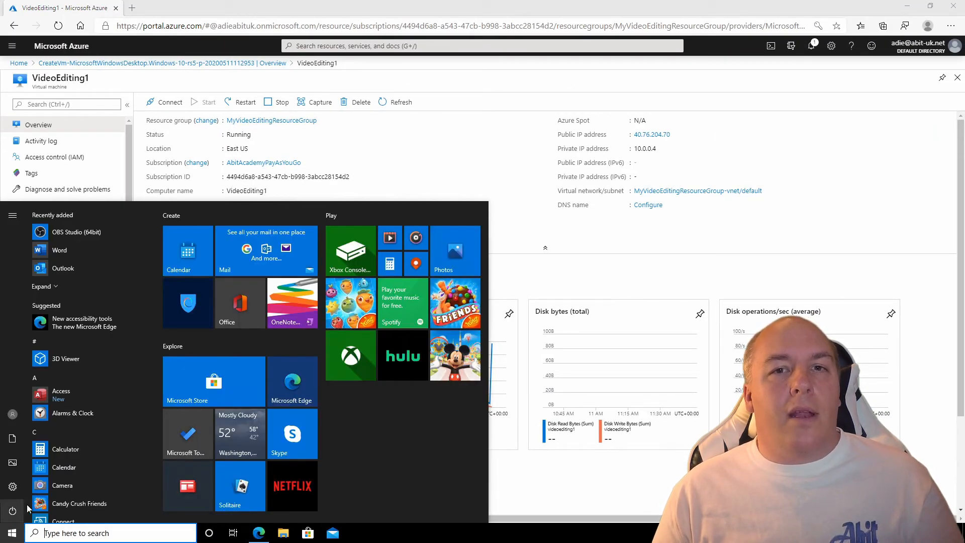
scroll(104, 367, down, 5)
scroll(101, 366, down, 10)
scroll(101, 366, down, 4)
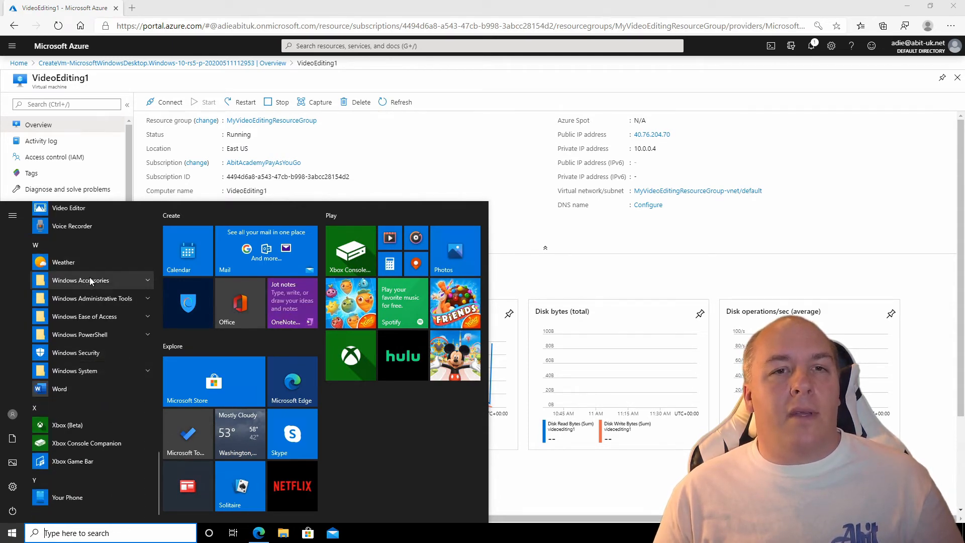
click(90, 280)
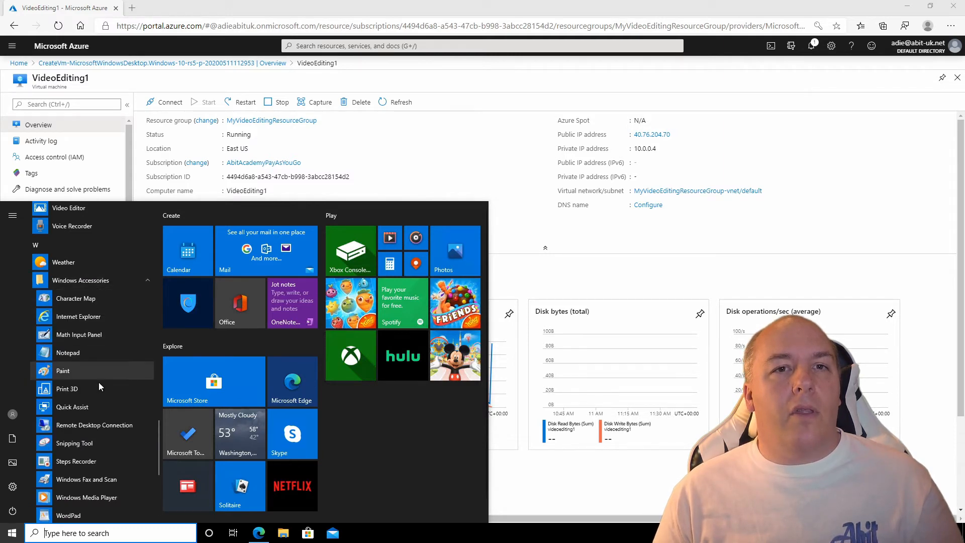
click(101, 425)
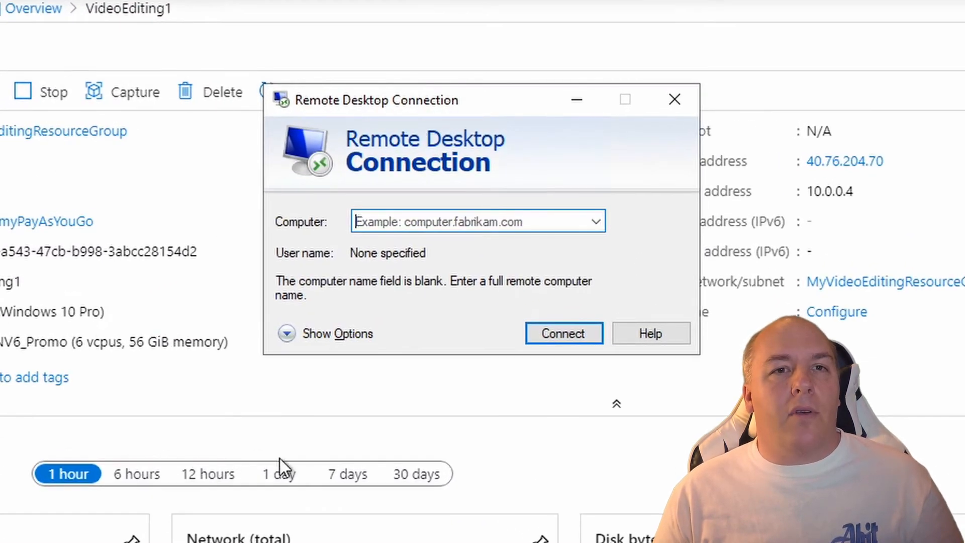
Paste 40.76.204.70 as the computer and start connecting to the VM.
right_click(443, 218)
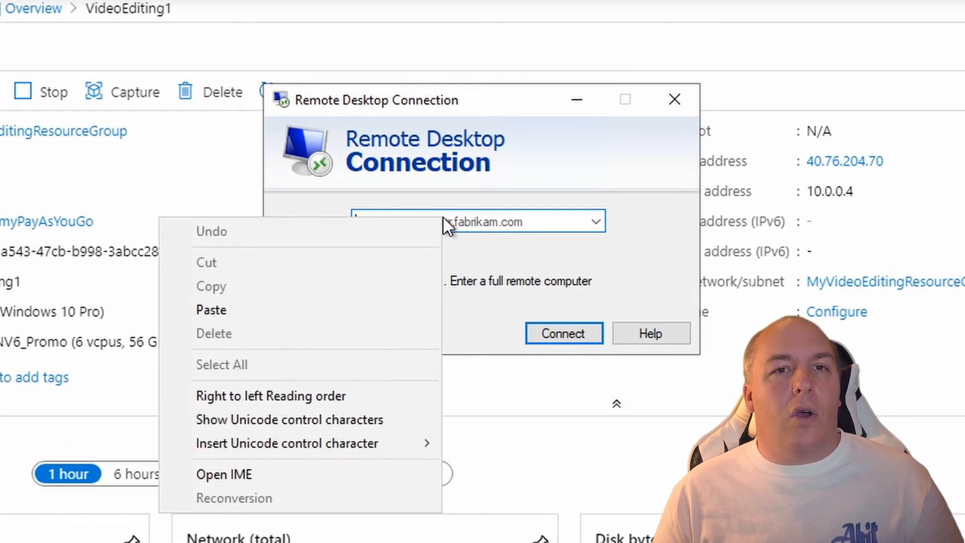
click(363, 310)
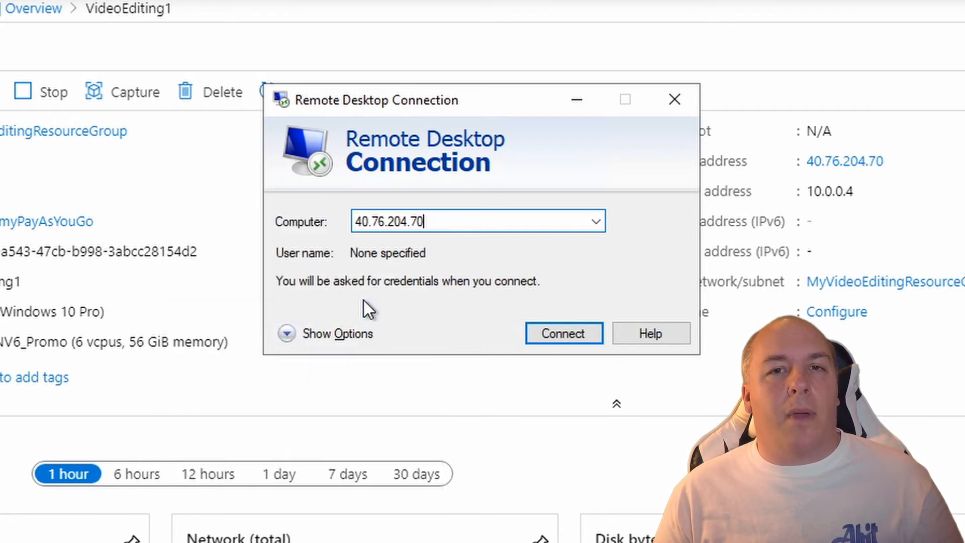
click(563, 331)
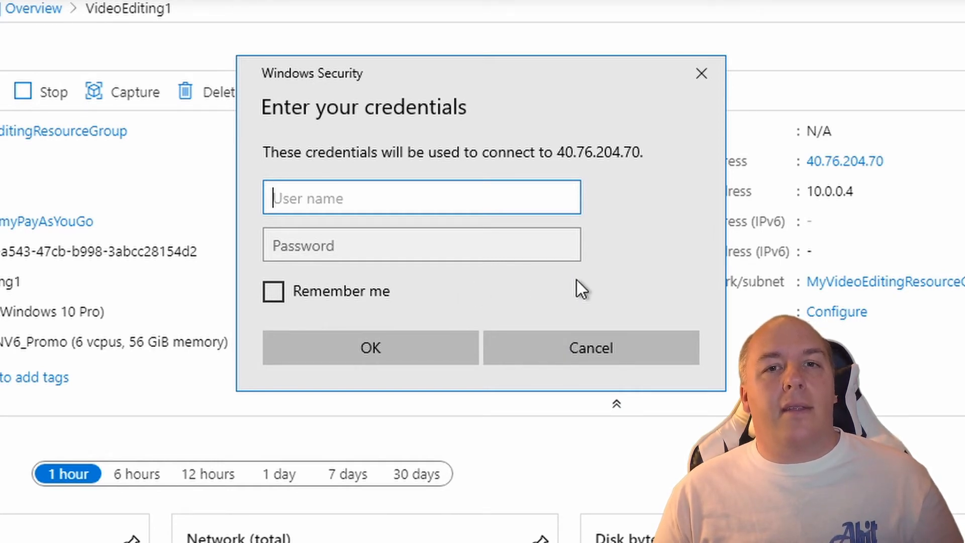
Enter the VM administrator user name and password and submit them.
text(abit)
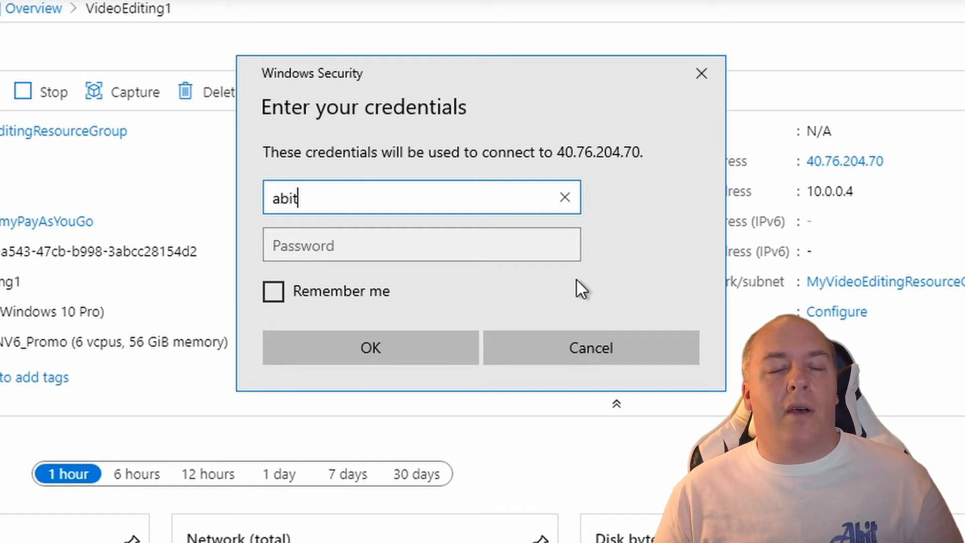
key(Tab)
text(•••••)
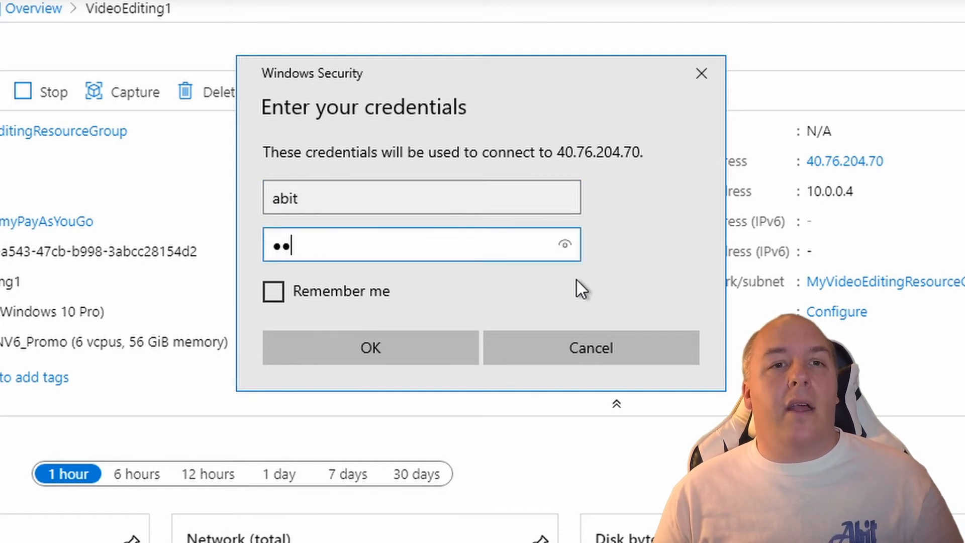
key(Return)
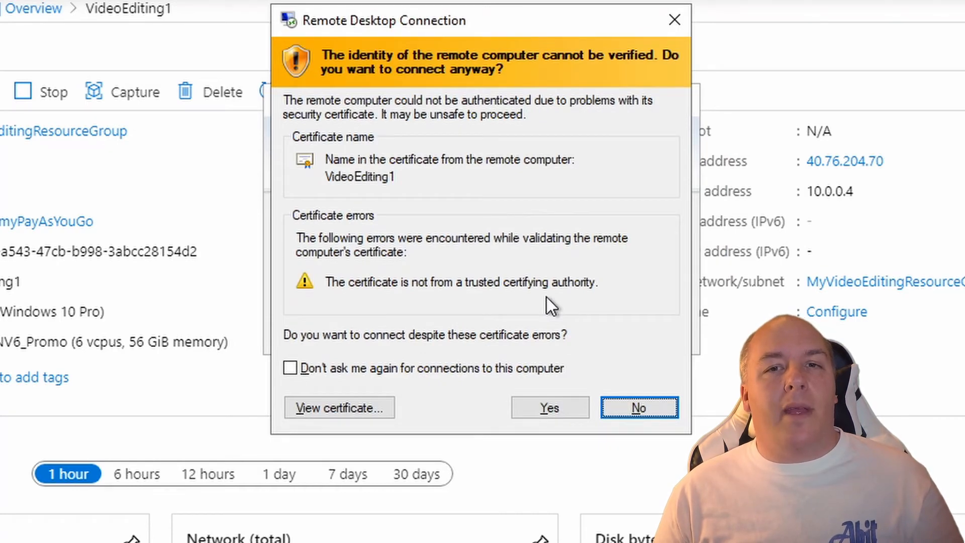
Accept the untrusted certificate and privacy settings, then dismiss the Networks prompt and Edge window.
click(523, 406)
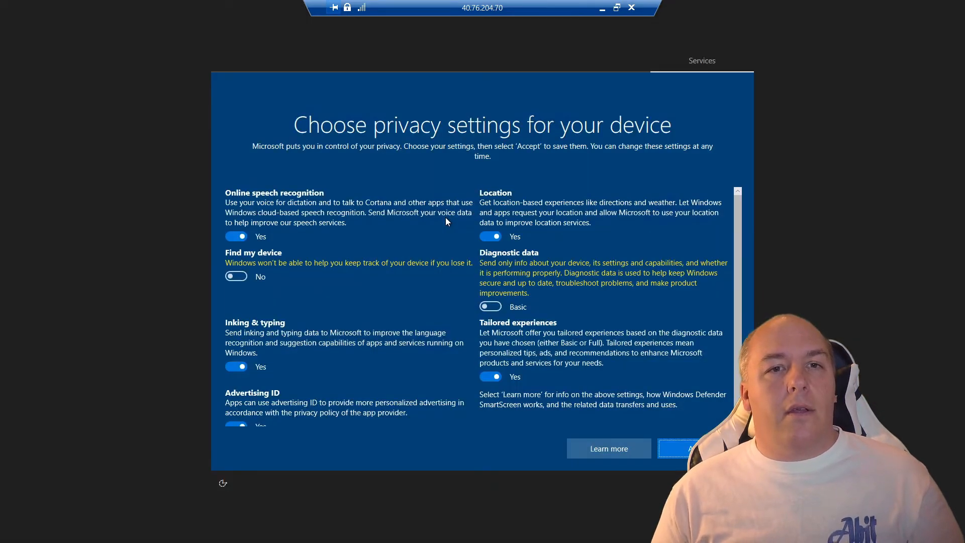
click(680, 449)
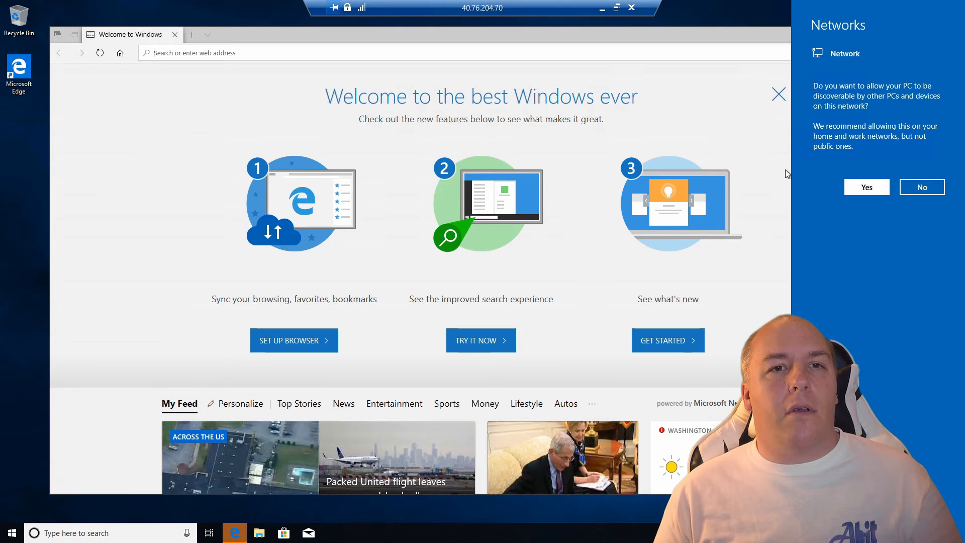
click(720, 156)
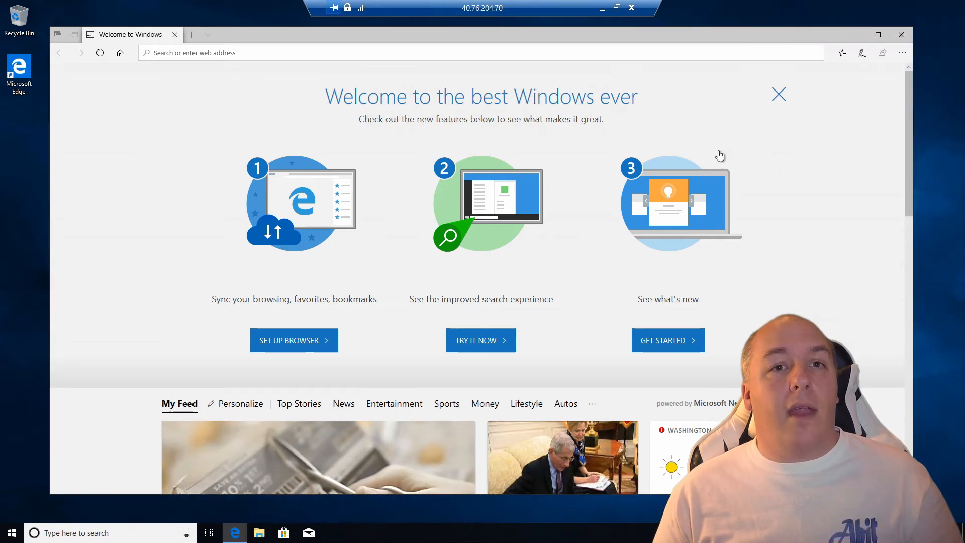
click(901, 35)
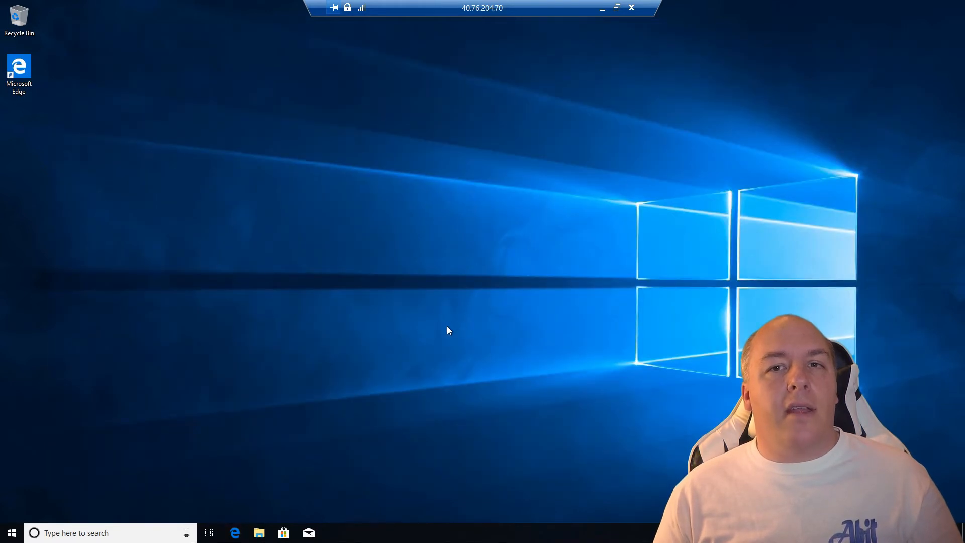
Open Task Manager in its full view on the Performance tab.
right_click(374, 534)
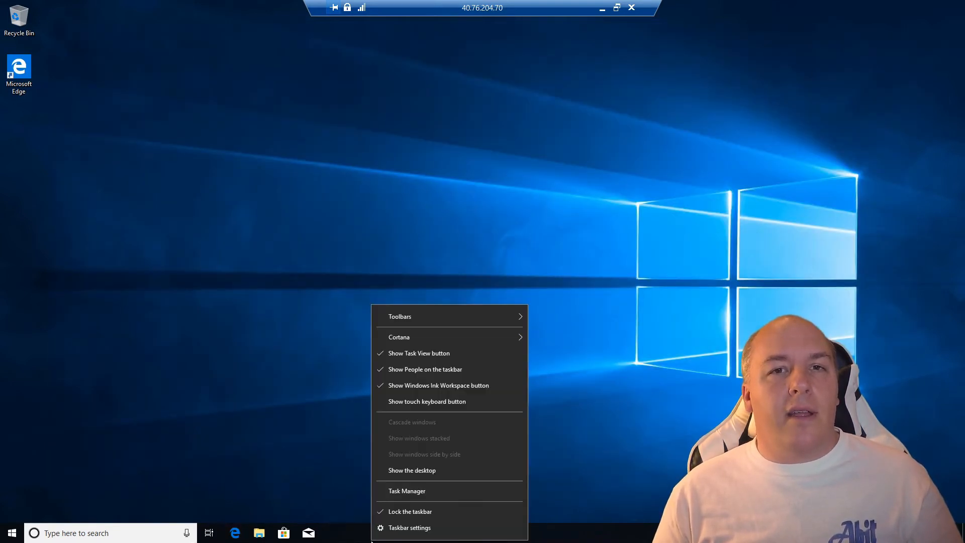
click(403, 491)
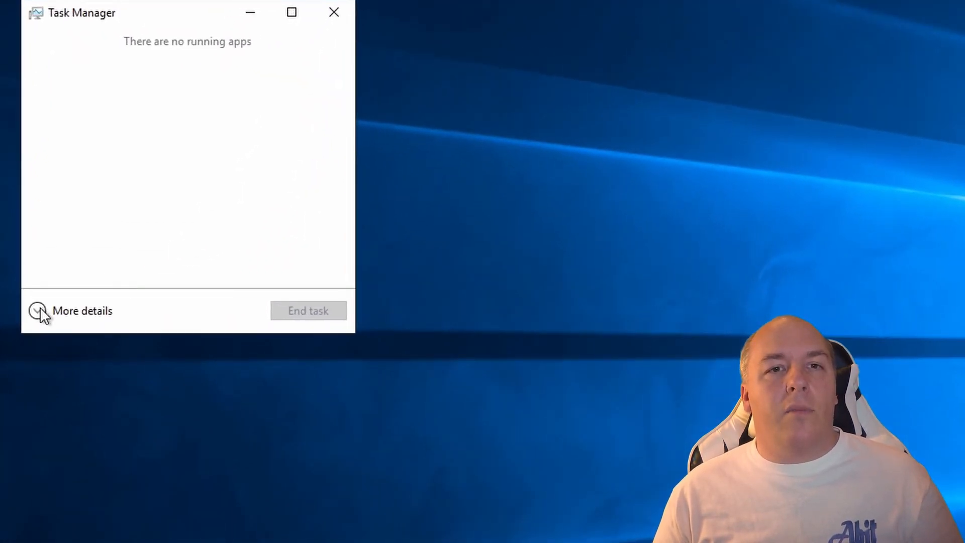
click(41, 308)
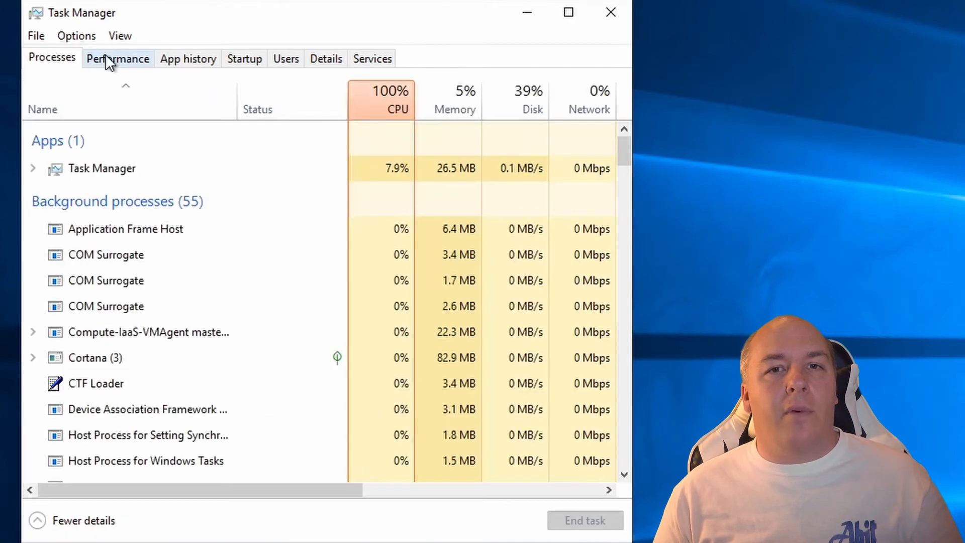
click(121, 56)
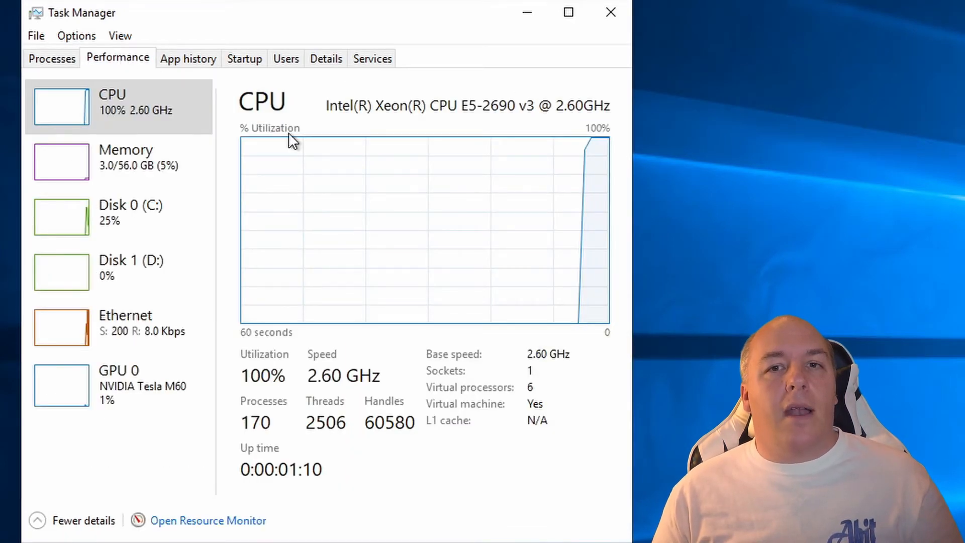
Show the CPU graph as six logical processors, then view memory details.
right_click(375, 162)
mouse_move(453, 178)
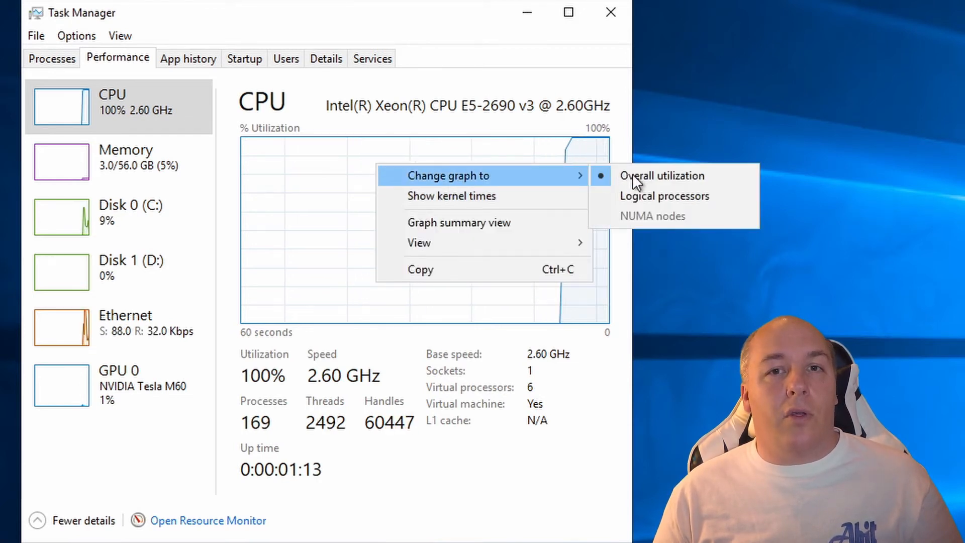
click(681, 196)
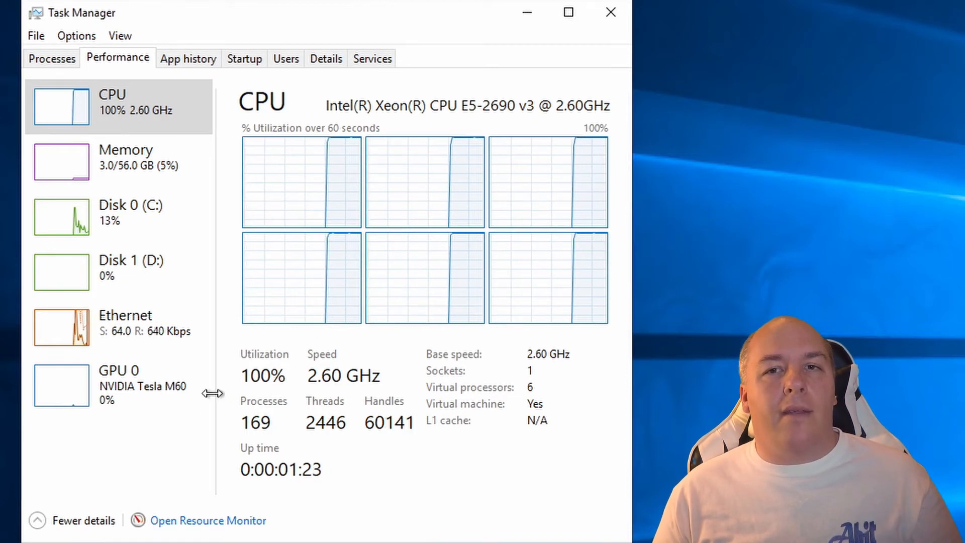
click(127, 179)
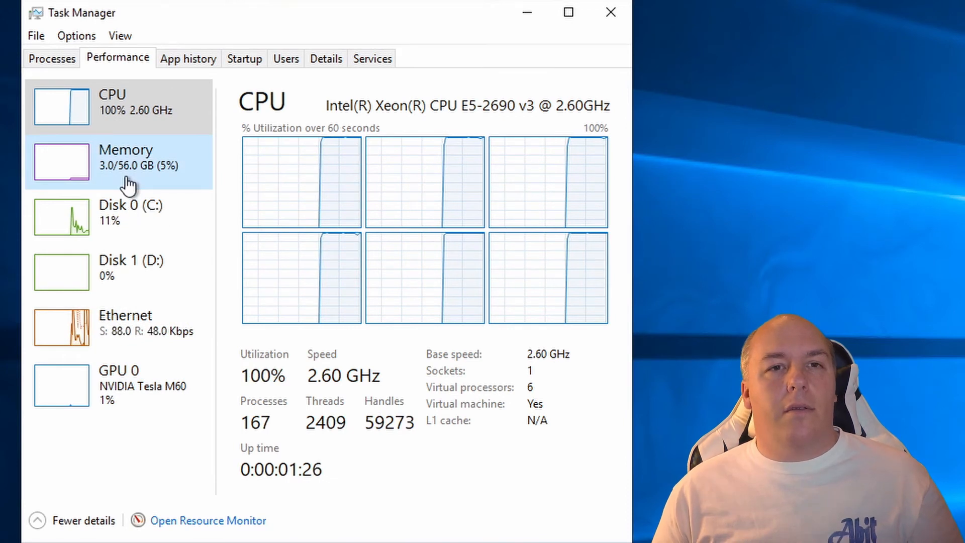
Review memory usage and the C: and D: disk activity and capacity.
click(127, 184)
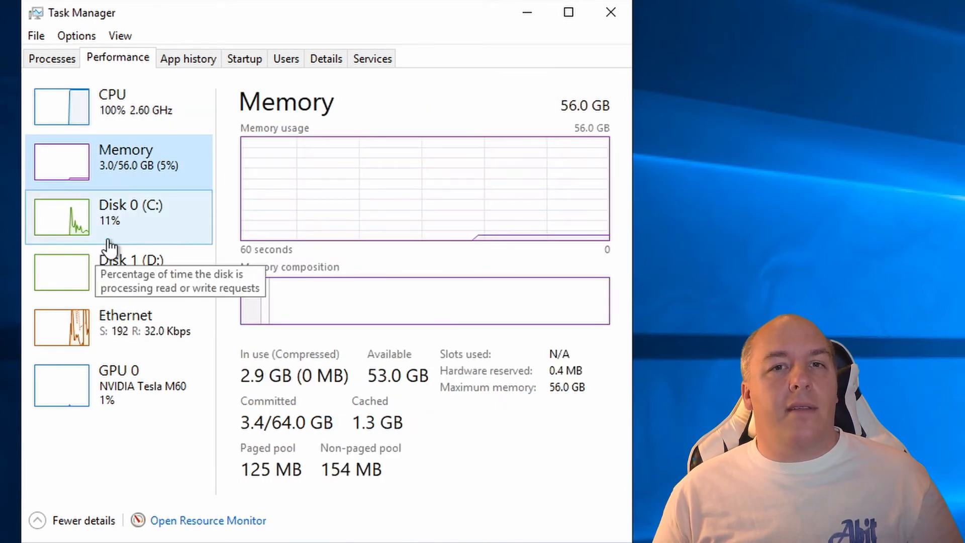
click(109, 240)
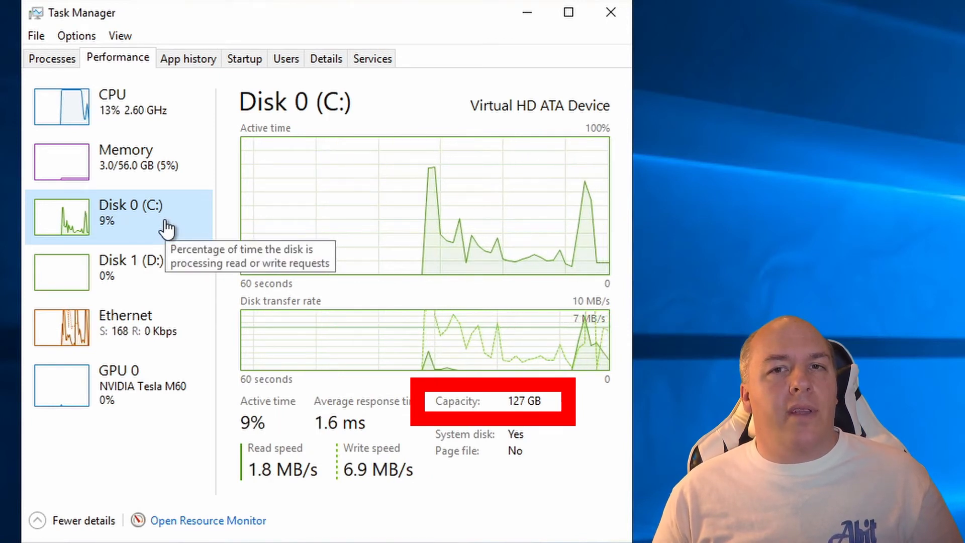
click(148, 277)
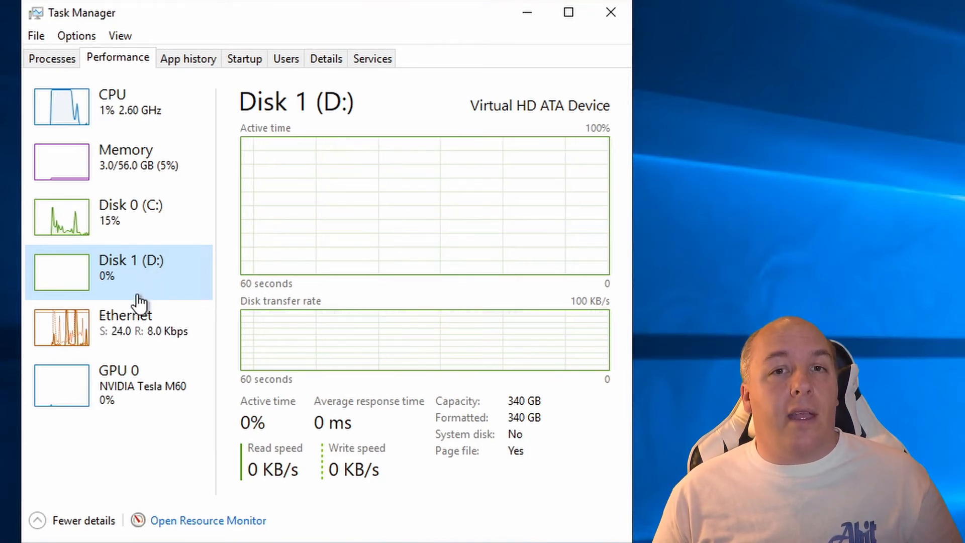
Review Ethernet throughput and GPU 0 usage, then close Task Manager.
click(132, 334)
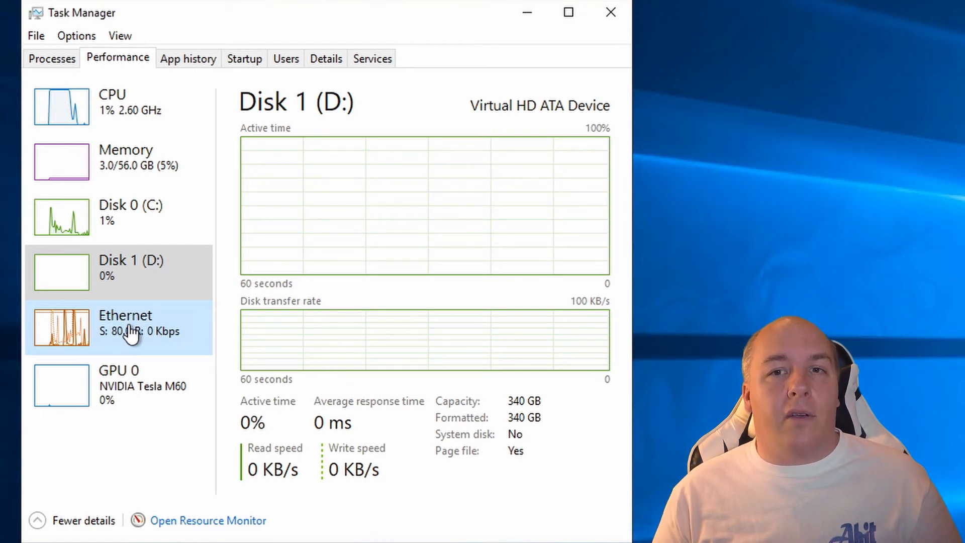
click(131, 333)
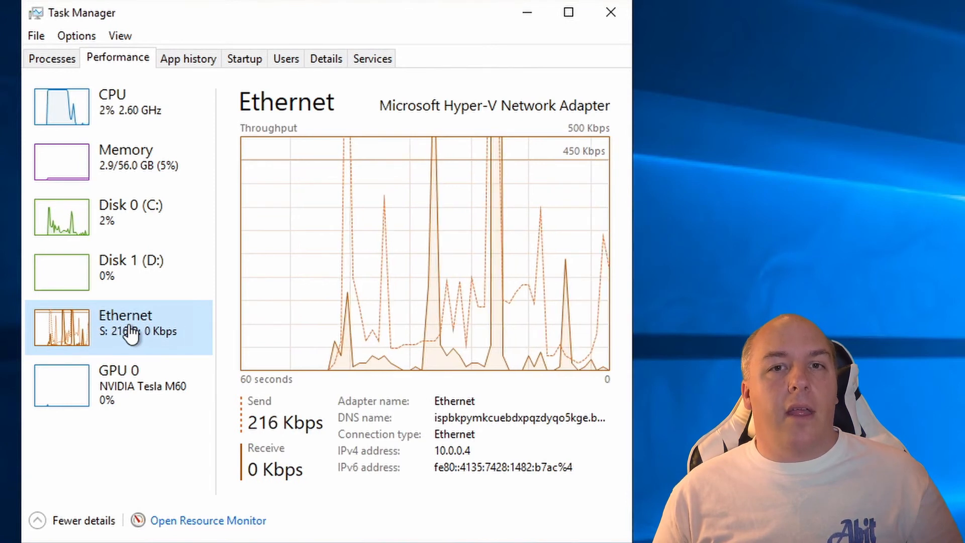
click(126, 397)
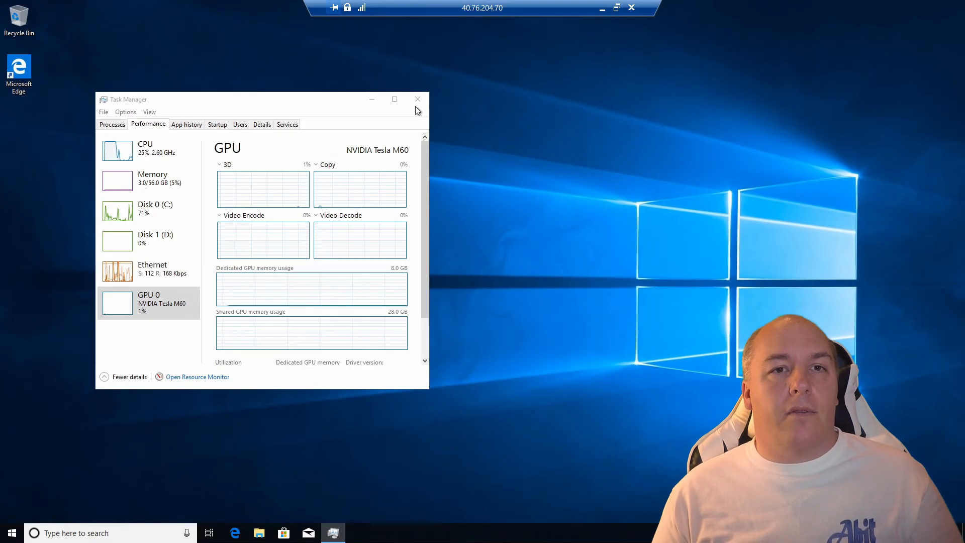
click(417, 101)
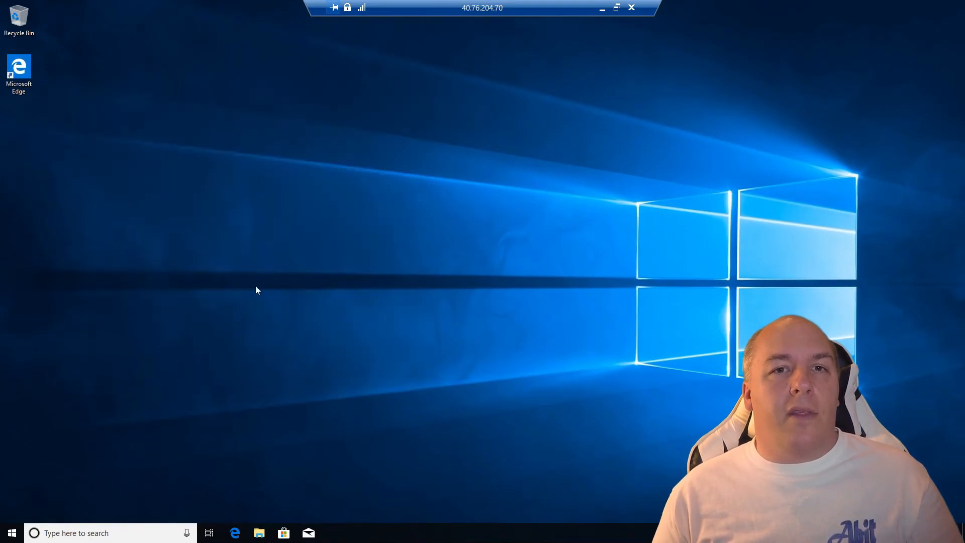
Check for Windows updates in Update & Security, finding five available, then close Settings.
click(15, 535)
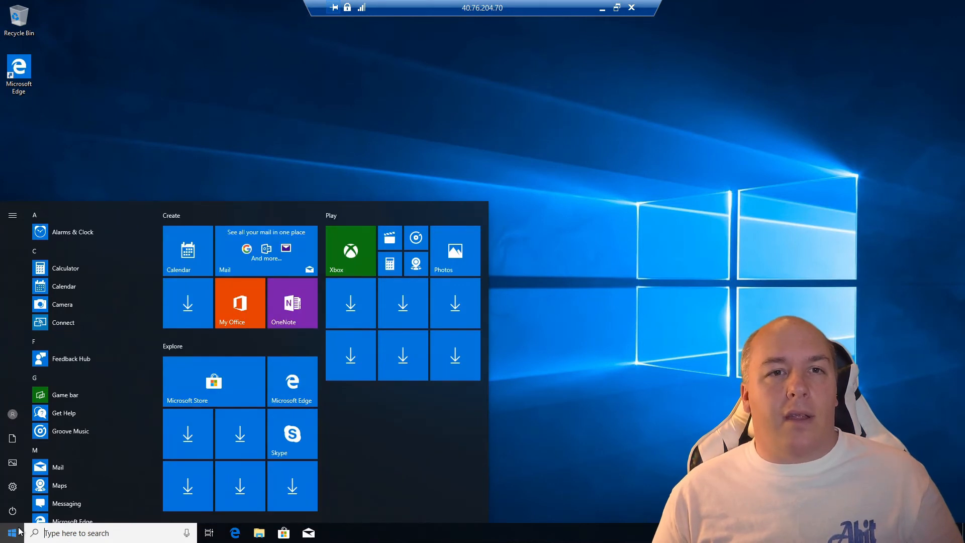
click(12, 487)
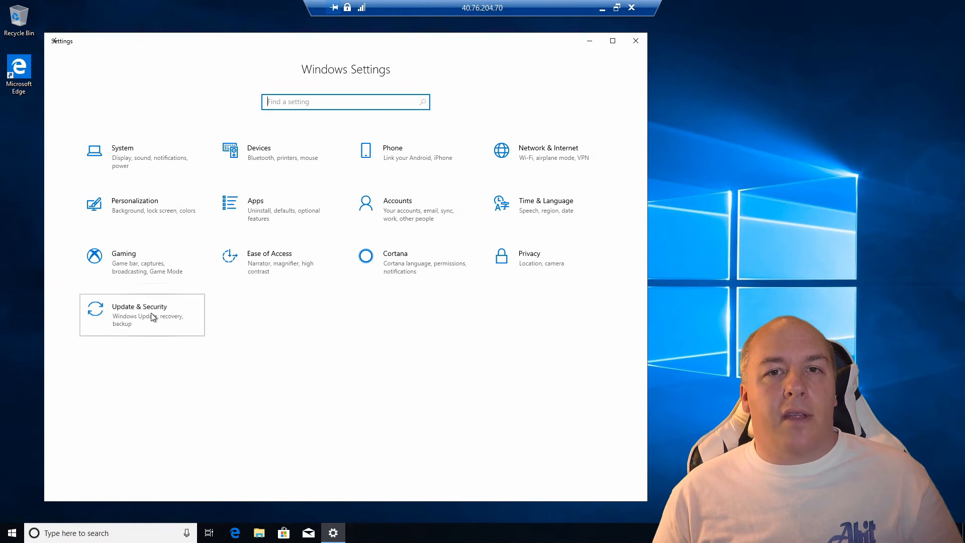
click(180, 315)
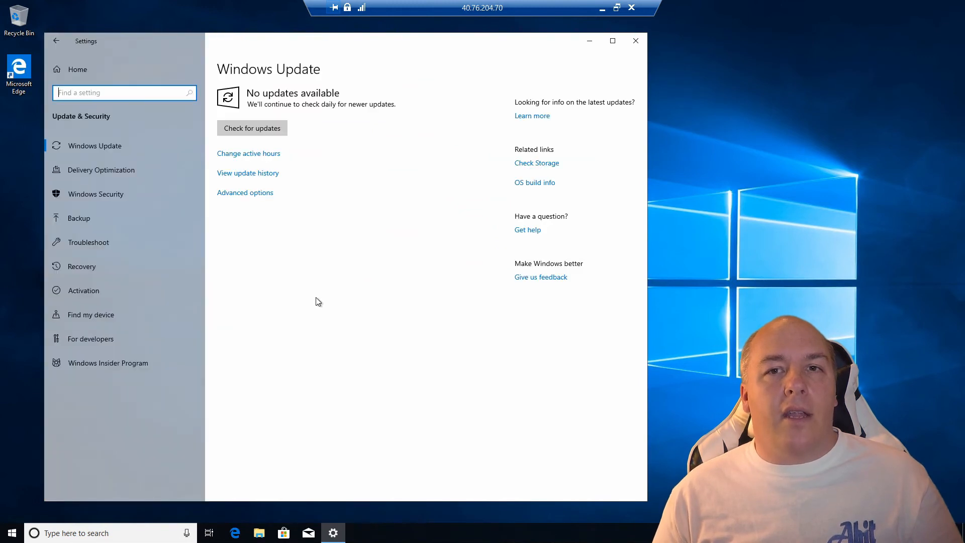
click(246, 126)
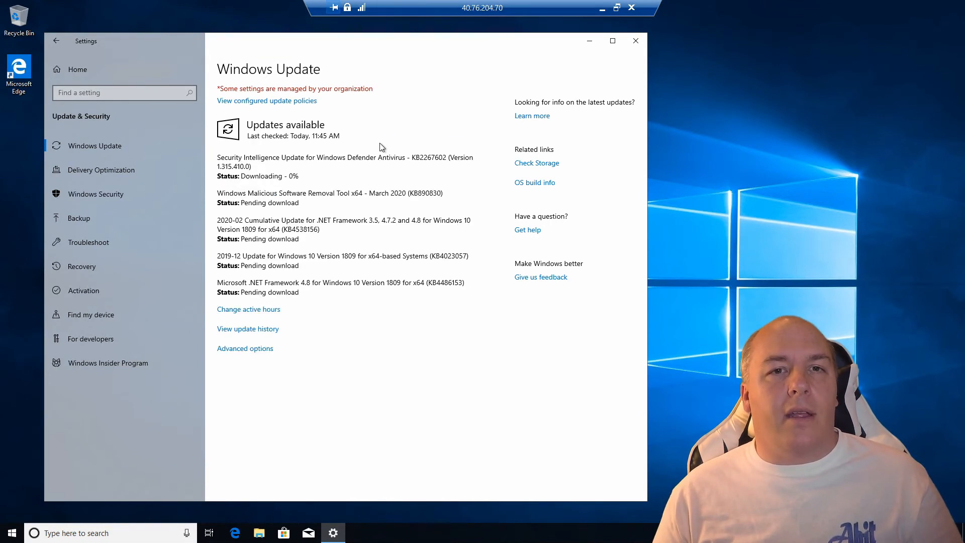
click(635, 40)
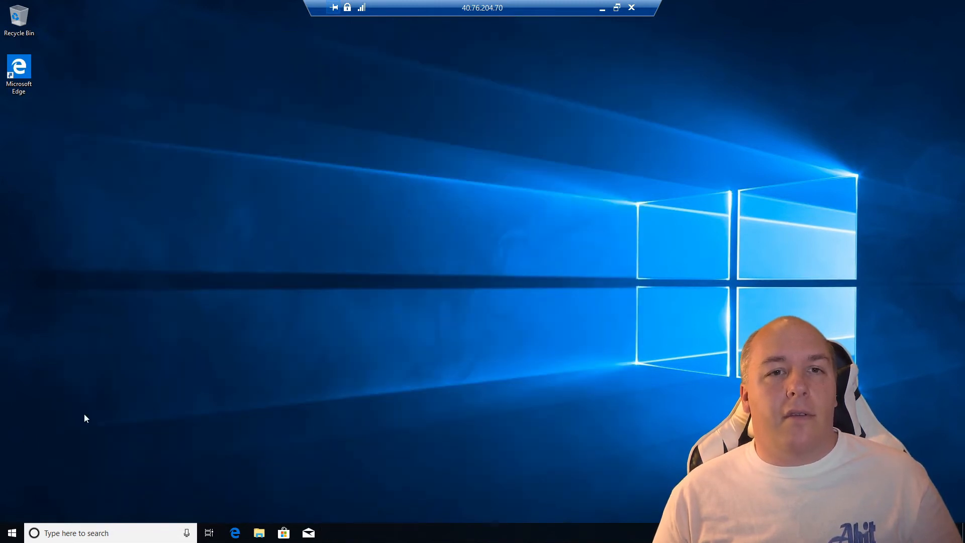
click(12, 532)
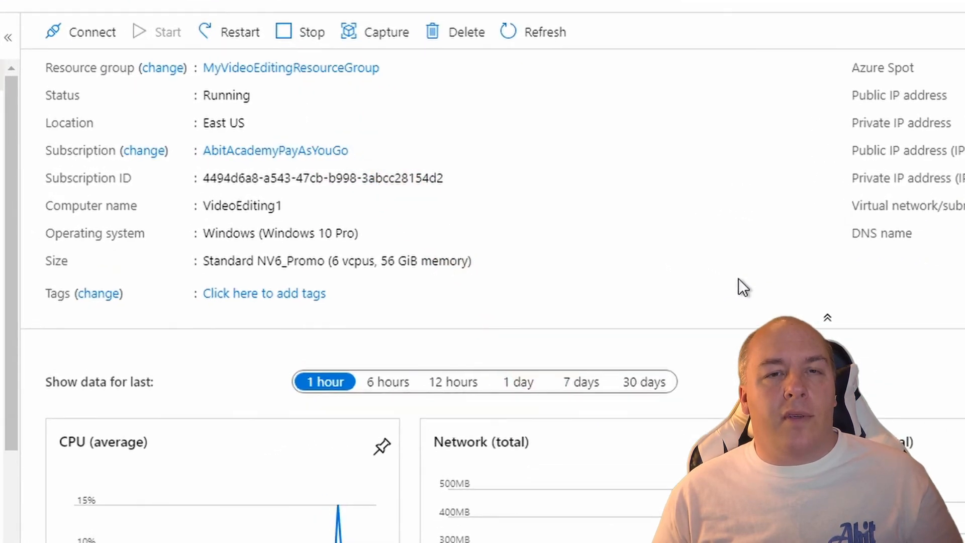
Stop the VideoEditing1 VM and confirm the deallocation warning about losing IP 40.76.204.70.
click(294, 34)
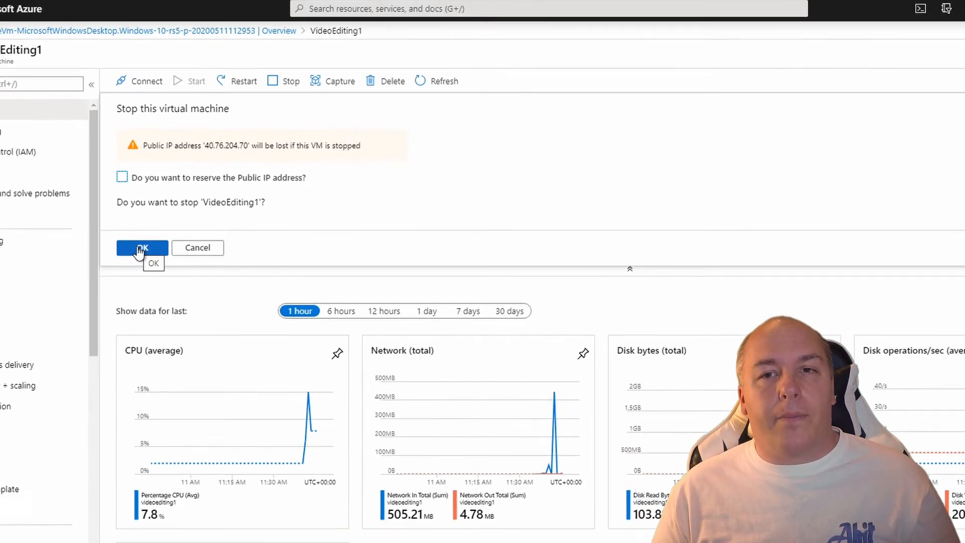
click(141, 249)
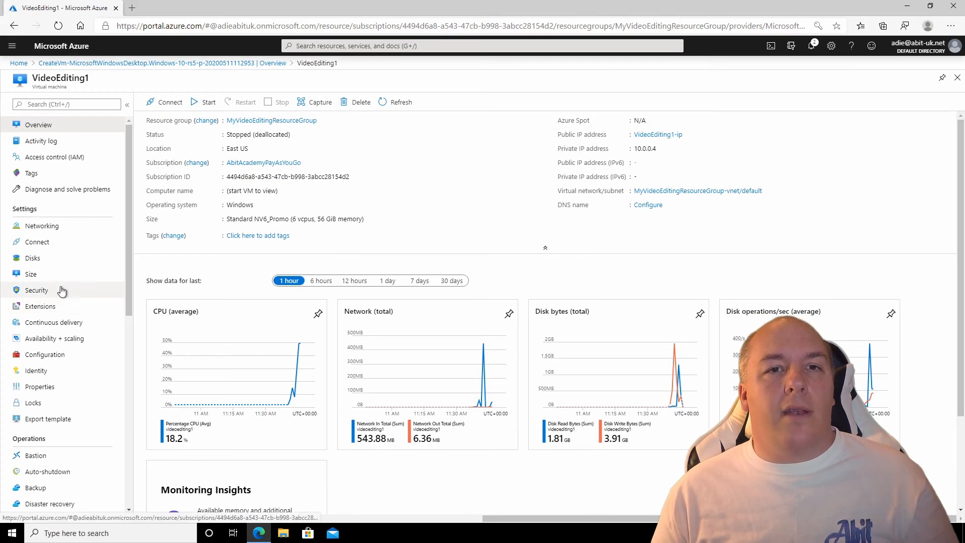
Enlarge the VideoEditing1 OS disk from 127 GiB to 256 GiB in its Configuration and save.
click(31, 258)
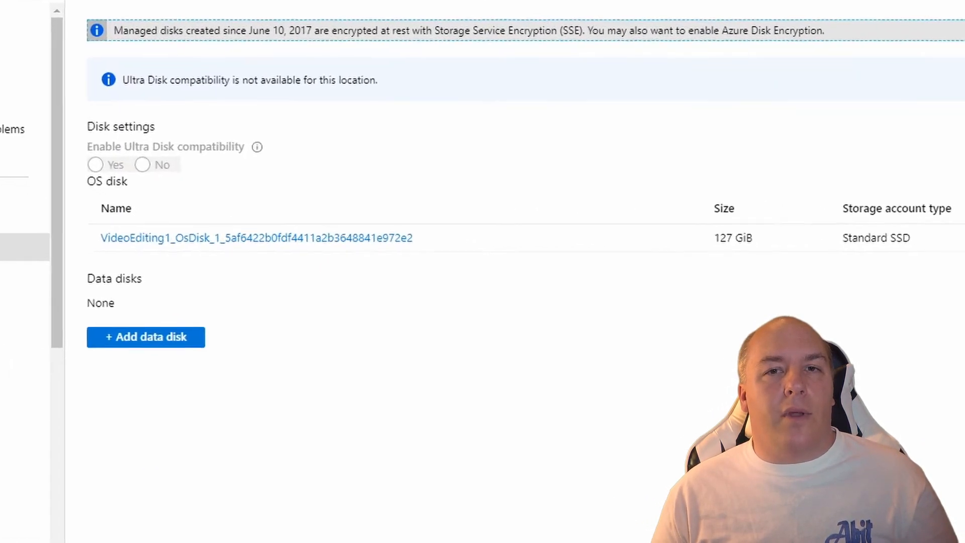
click(372, 238)
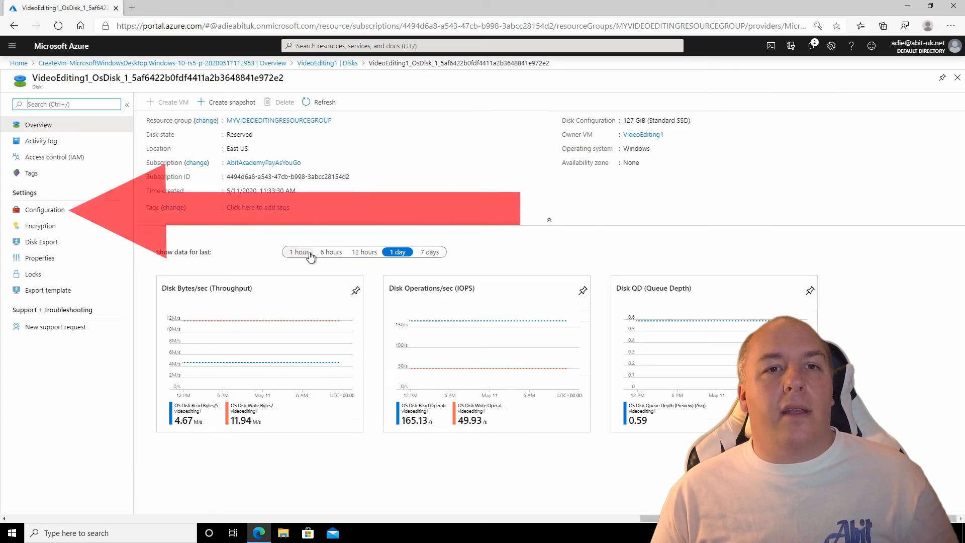
click(34, 213)
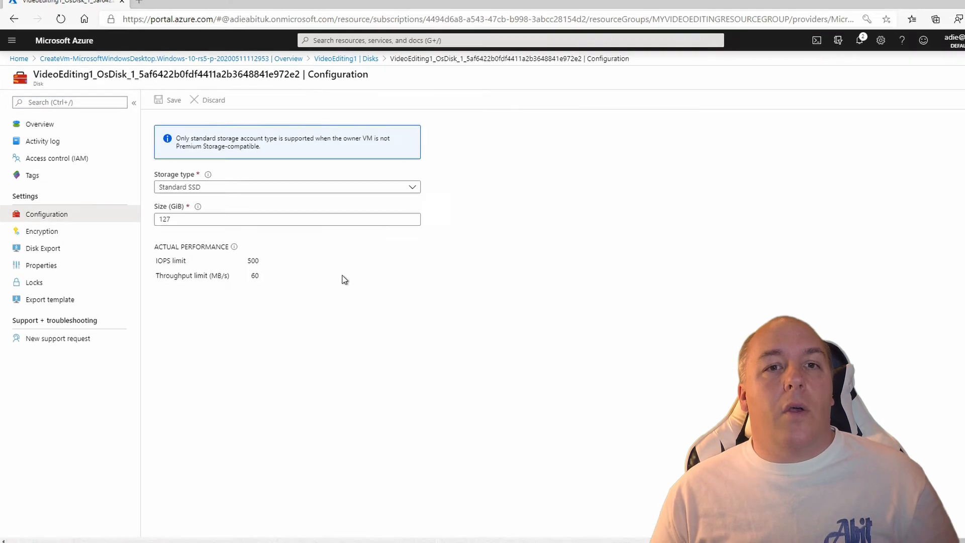
click(392, 285)
mouse_move(342, 266)
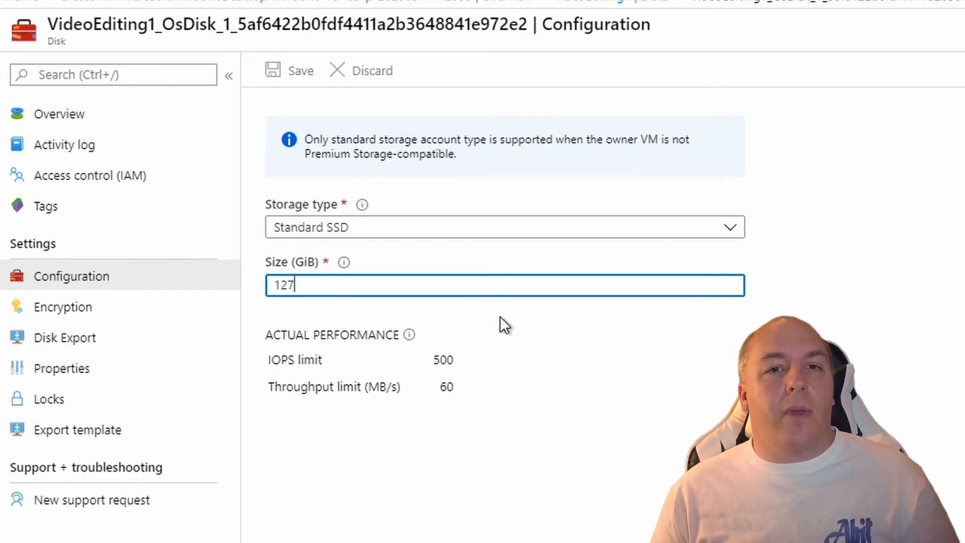
click(573, 325)
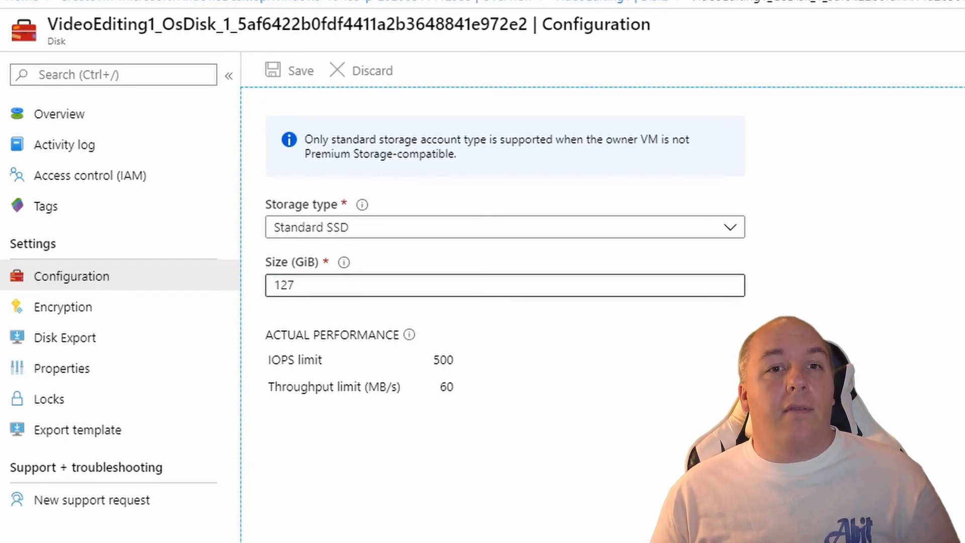
click(296, 285)
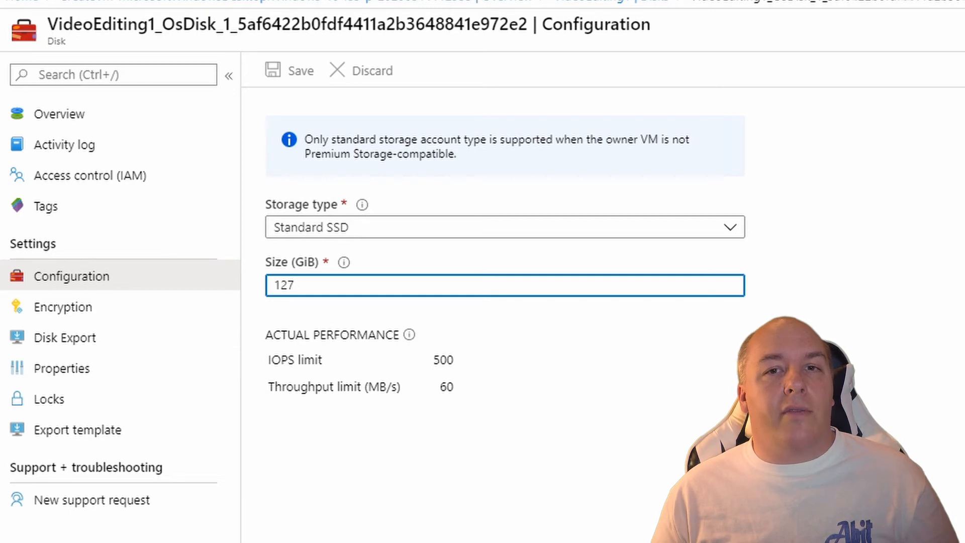
key(BackSpace)
key(BackSpace)
key(BackSpace)
text(256)
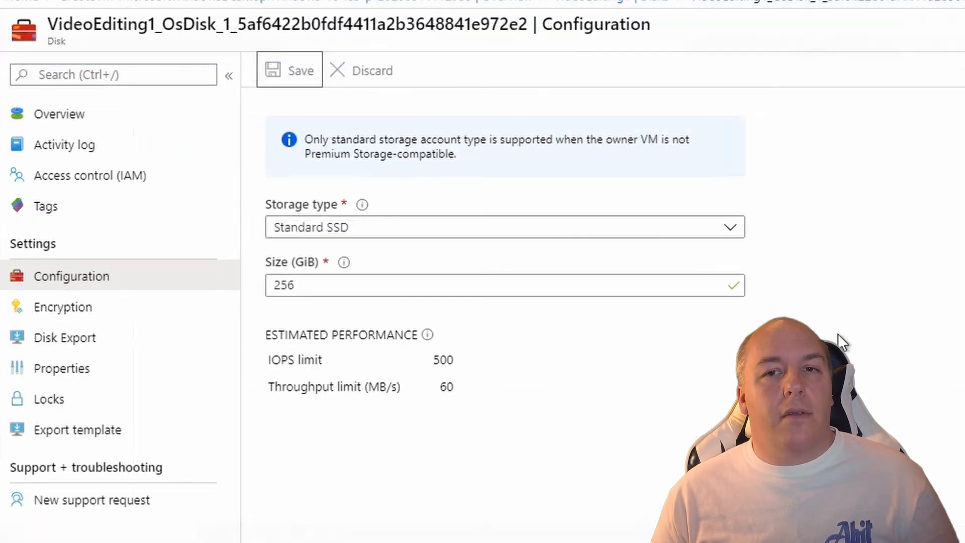
click(714, 285)
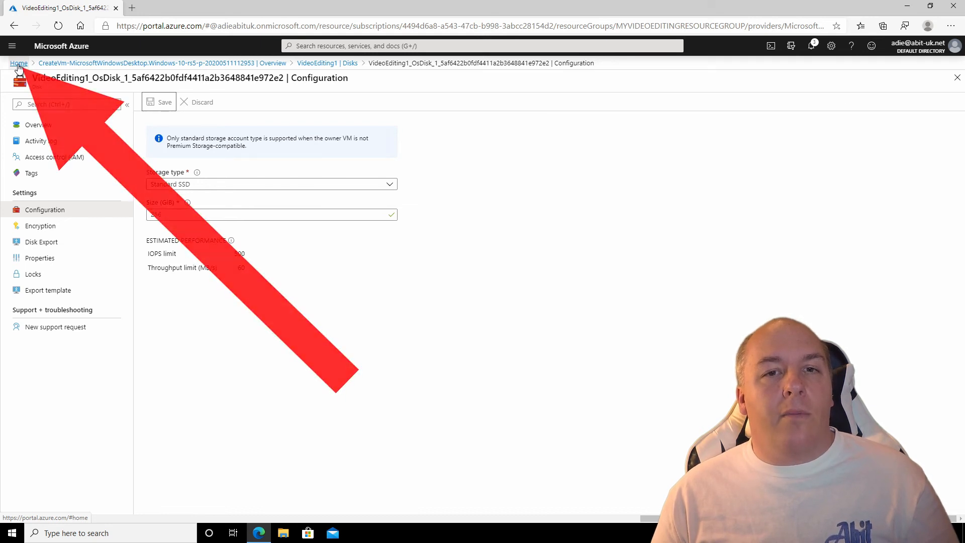
click(19, 64)
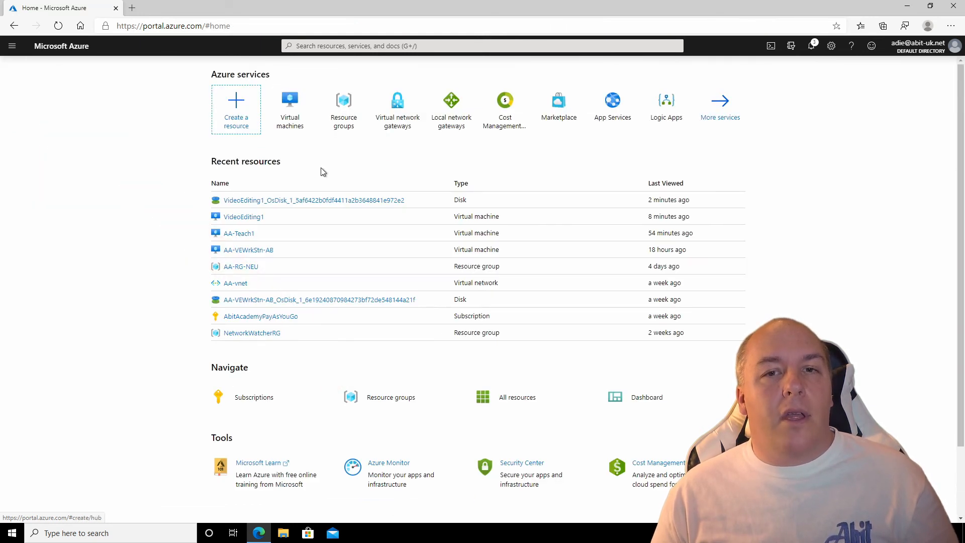
Start the VideoEditing1 virtual machine from the Virtual machines list.
click(293, 122)
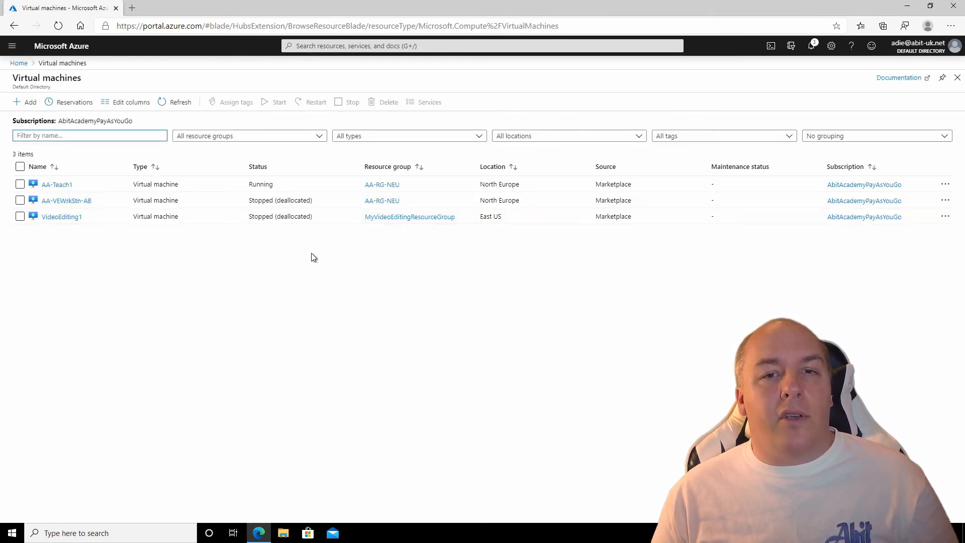
click(61, 217)
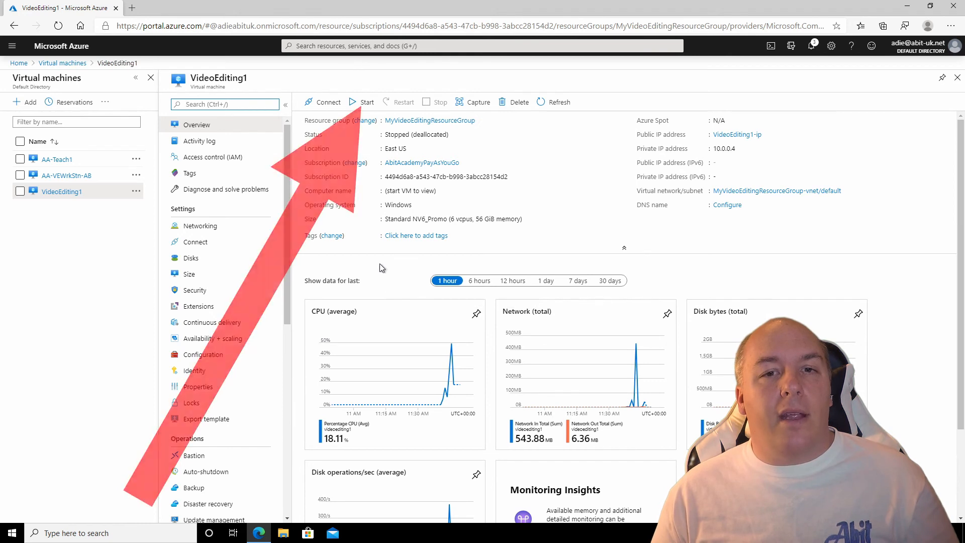
click(367, 103)
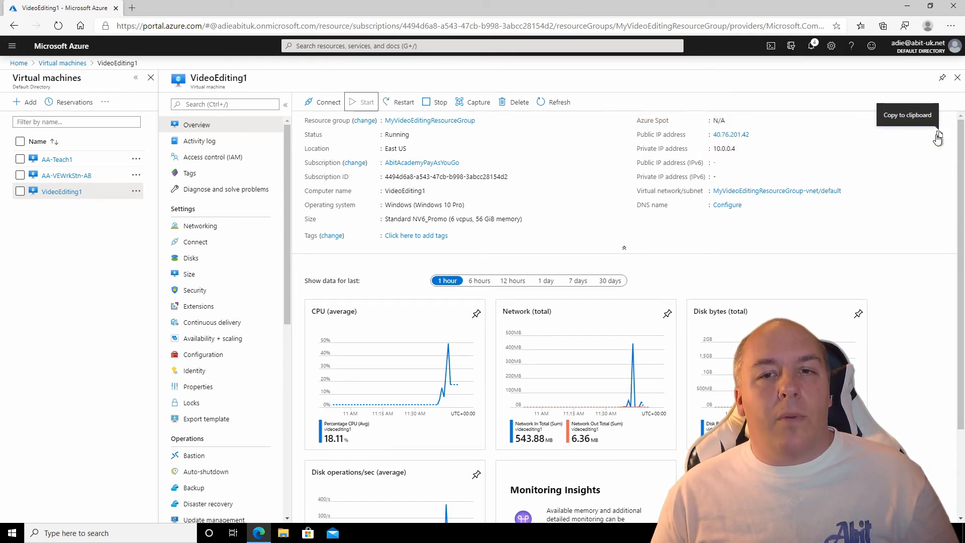
Copy the VM's new public IP address and launch Remote Desktop Connection.
click(939, 135)
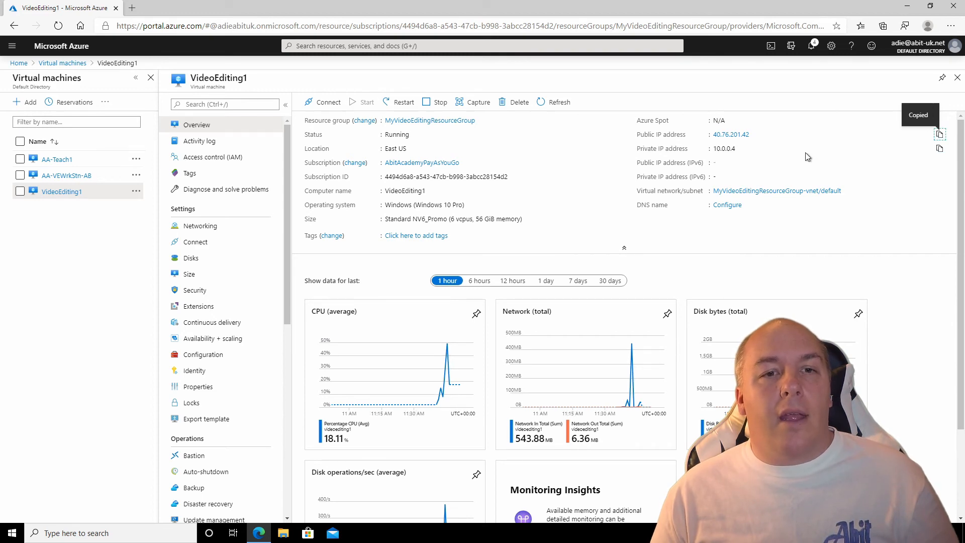
click(12, 533)
scroll(75, 436, down, 15)
click(75, 328)
click(87, 366)
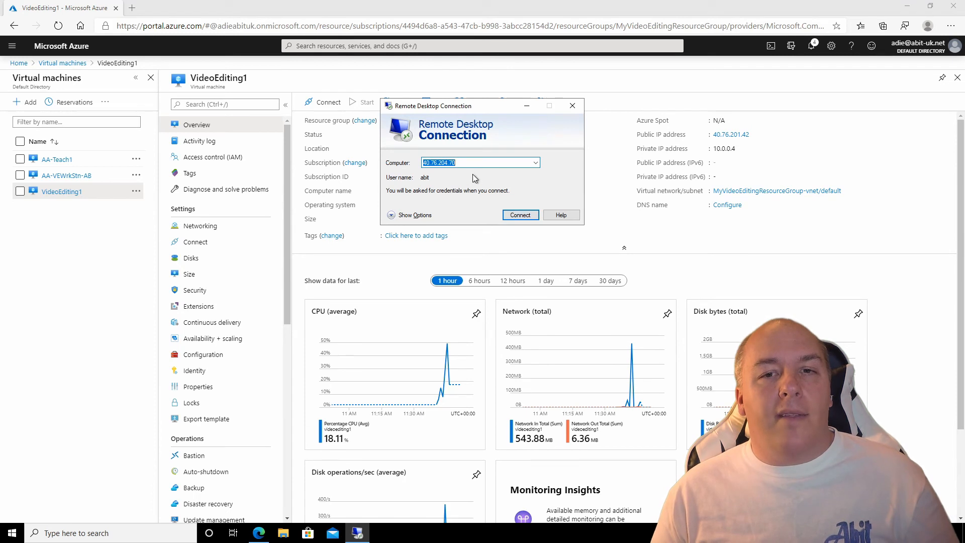
Connect to 40.76.201.42 with the VM's username and password, accepting the certificate warning.
right_click(434, 162)
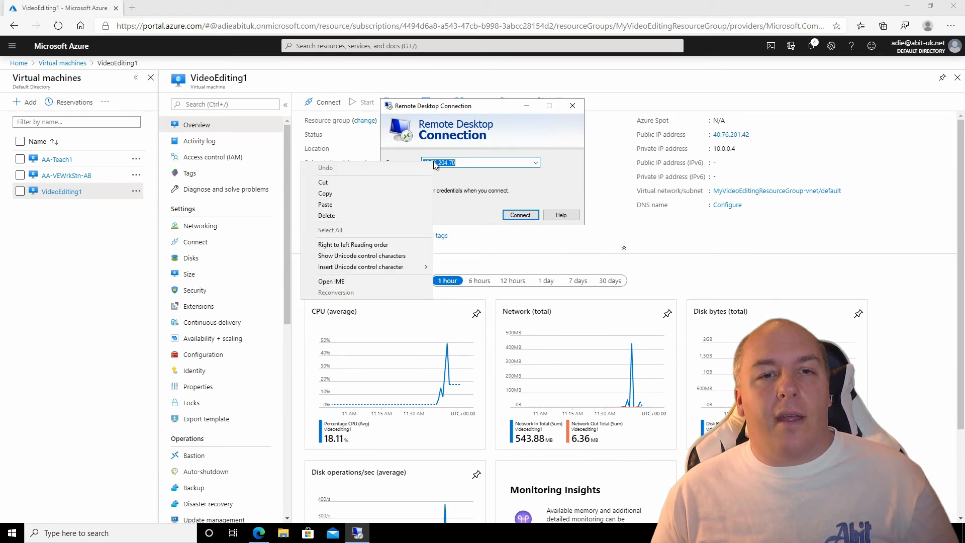
click(414, 211)
click(520, 216)
text(abit)
key(Tab)
text(****************)
key(Return)
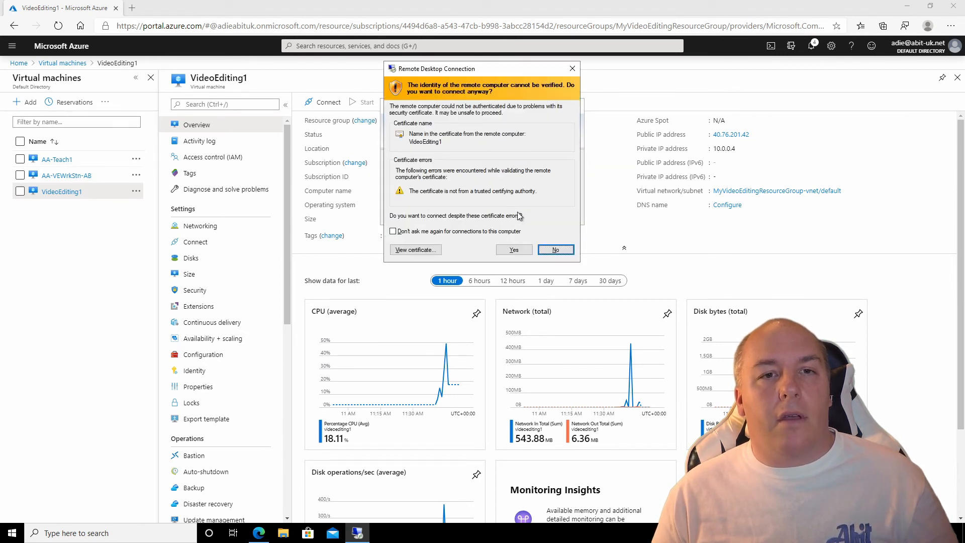
click(513, 250)
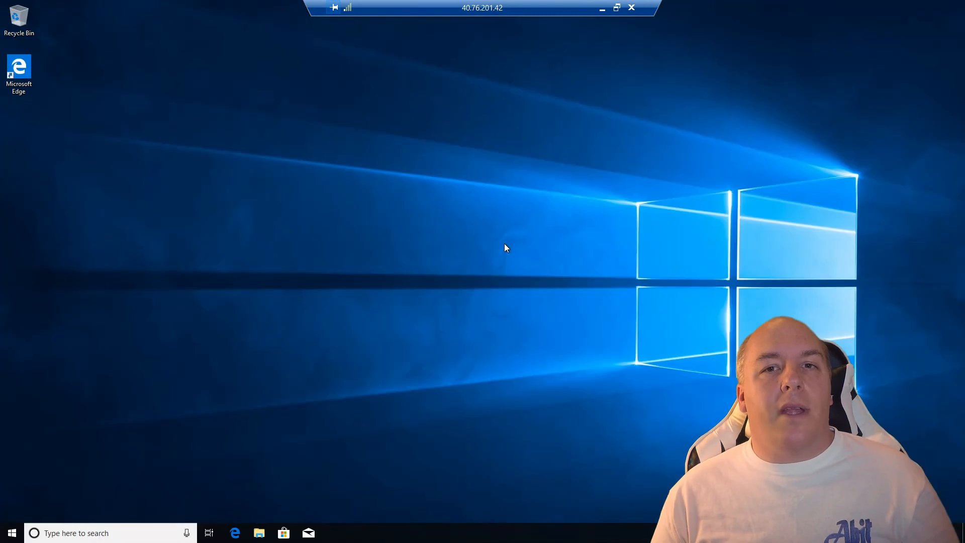
Open Computer Management from This PC and show Disk Management with C: beside 129 GB unallocated.
click(259, 533)
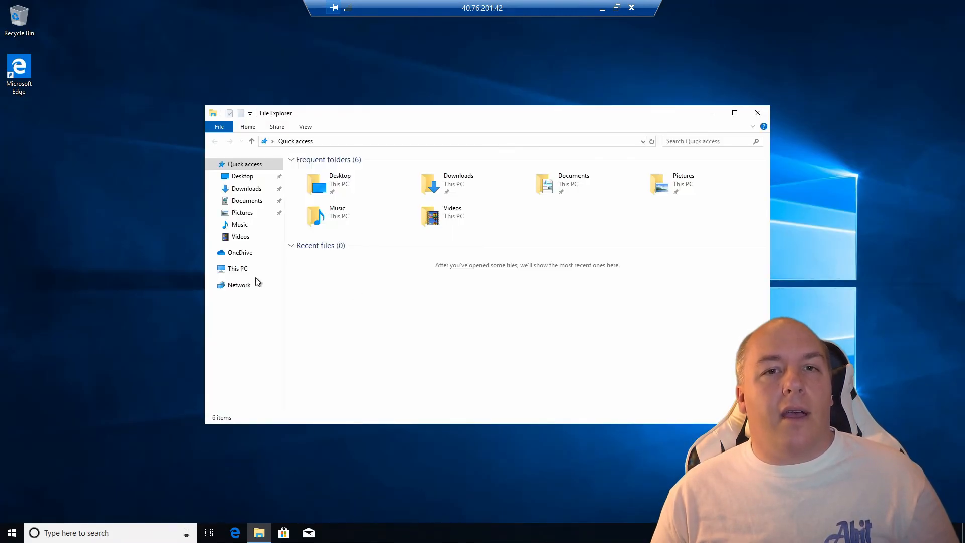
right_click(224, 269)
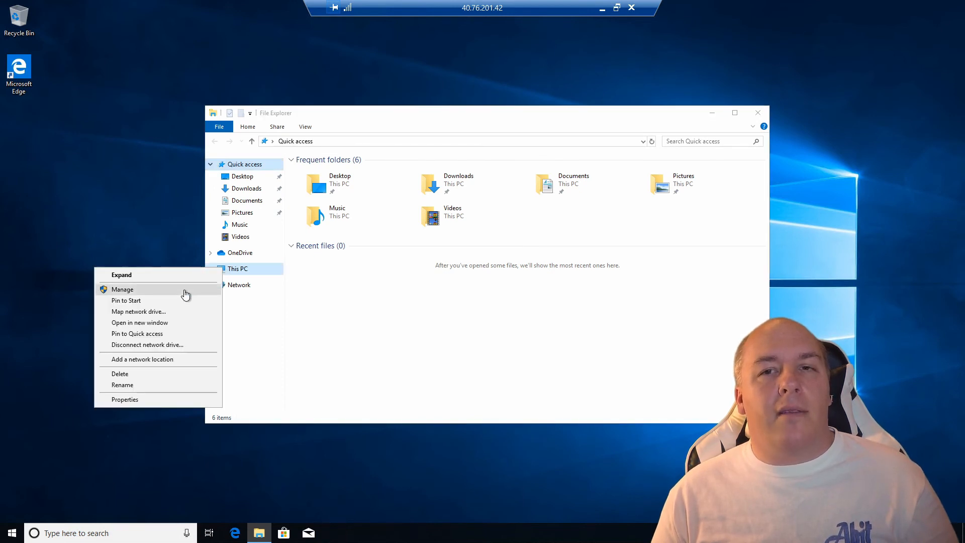
click(186, 291)
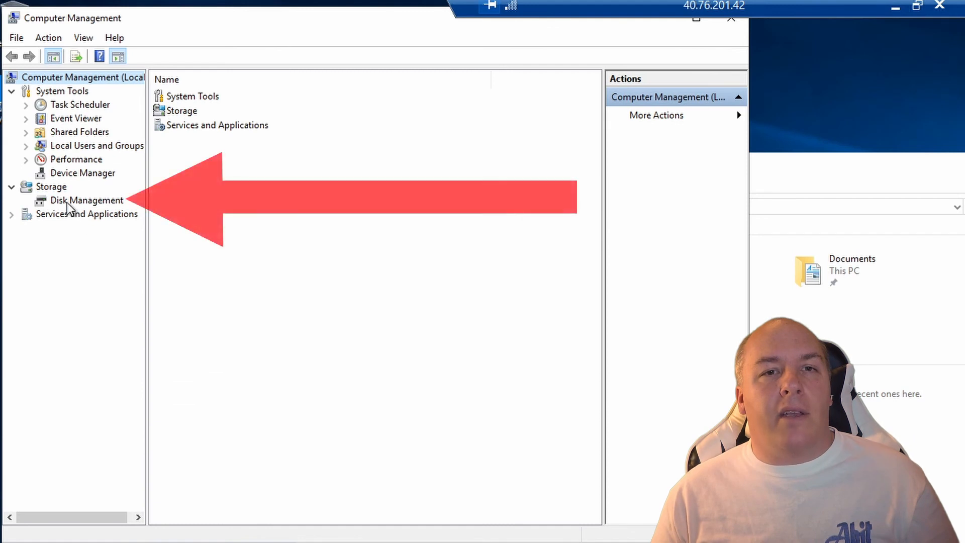
click(68, 202)
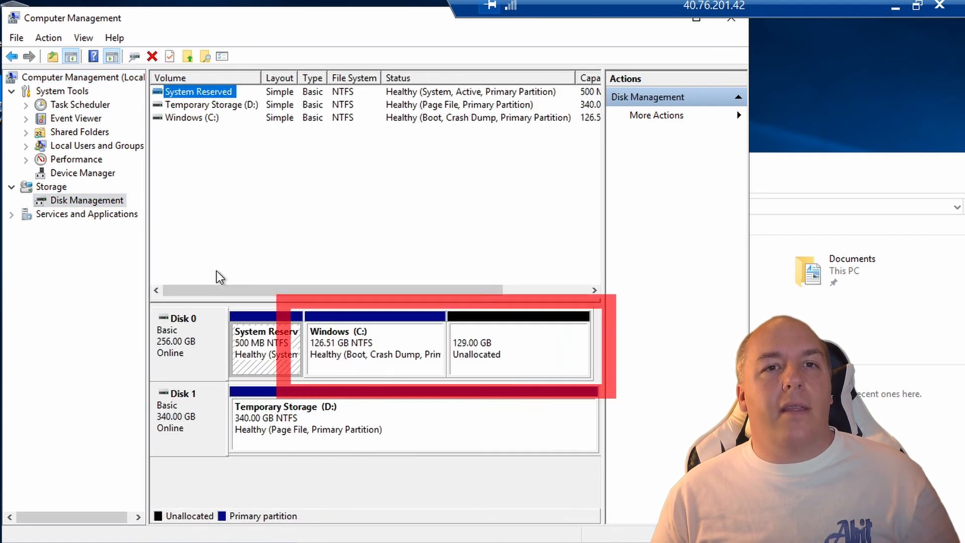
Extend Windows (C:) using all 132095 MB of unallocated space, bringing it to 255.51 GB.
right_click(438, 337)
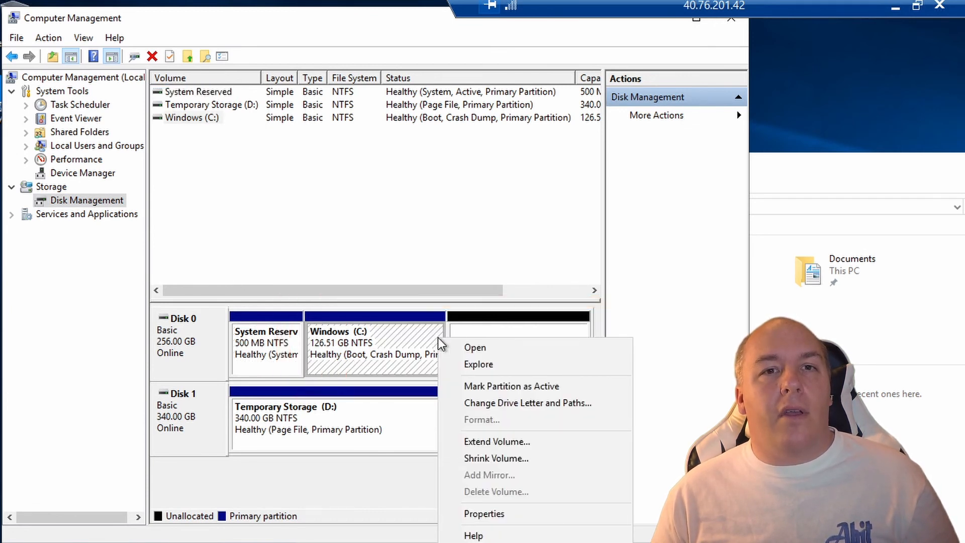
click(477, 445)
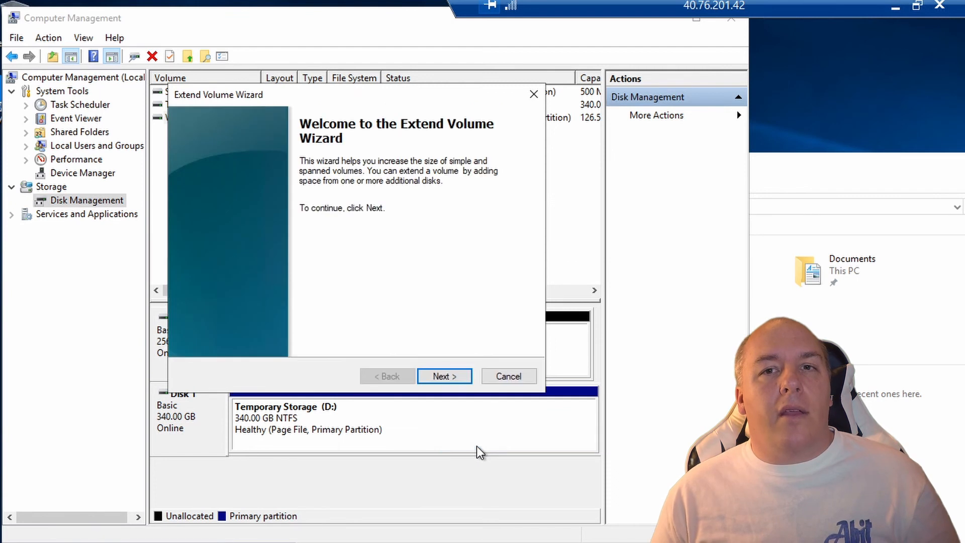
click(447, 378)
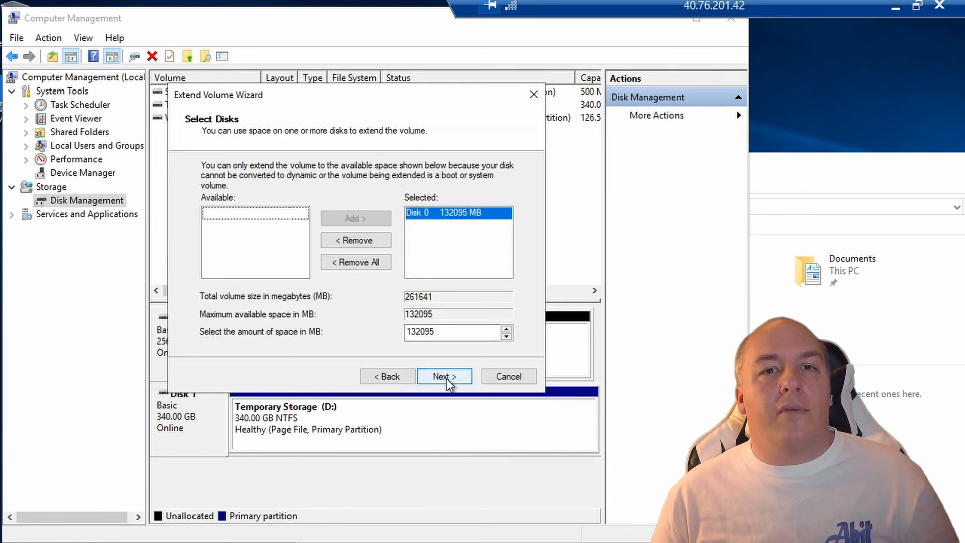
click(446, 379)
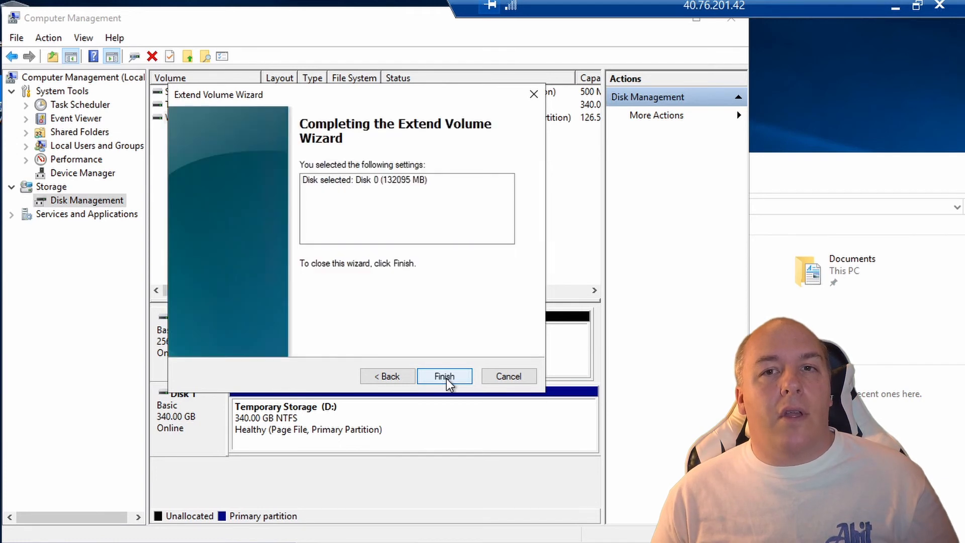
click(446, 379)
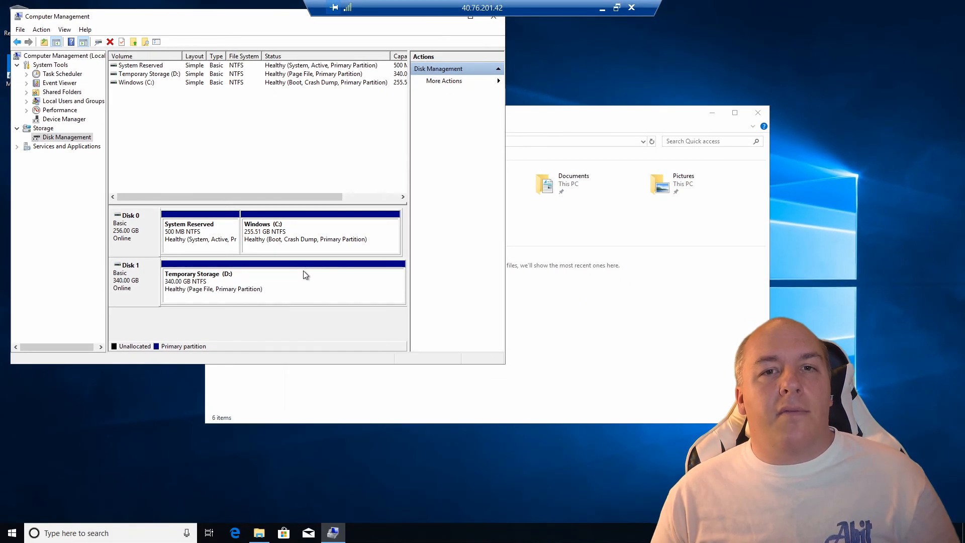
drag(265, 27, 263, 22)
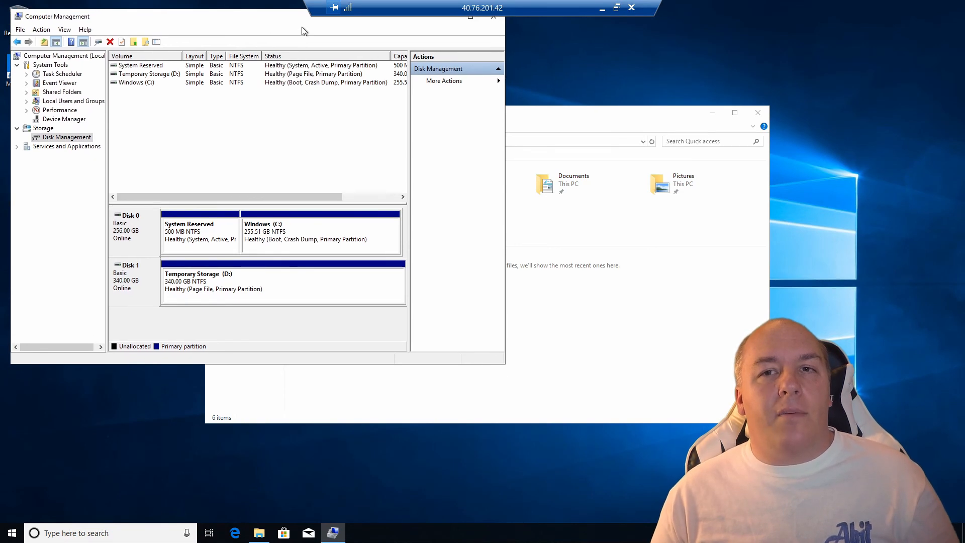
Close Computer Management and confirm in This PC that C: shows 243 GB free of 255 GB.
click(494, 16)
click(238, 268)
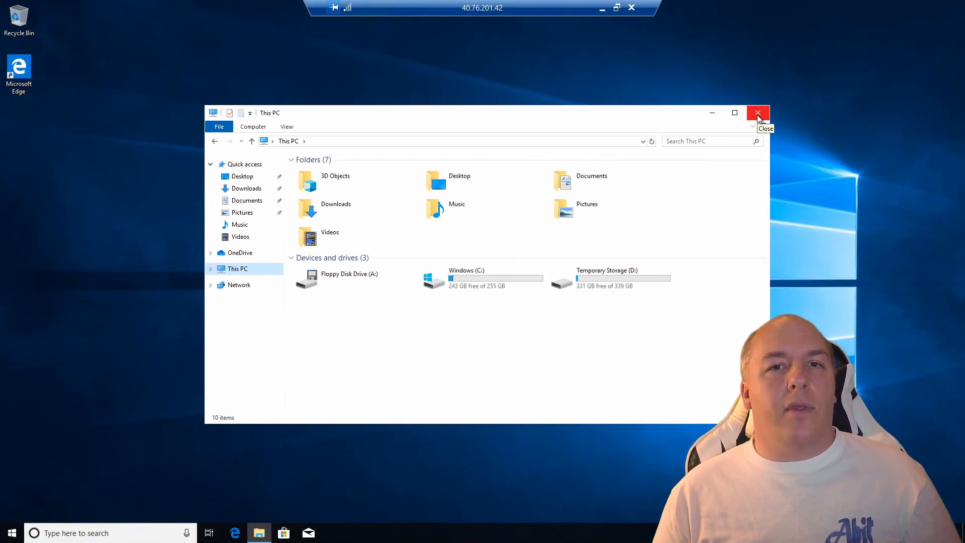
click(758, 114)
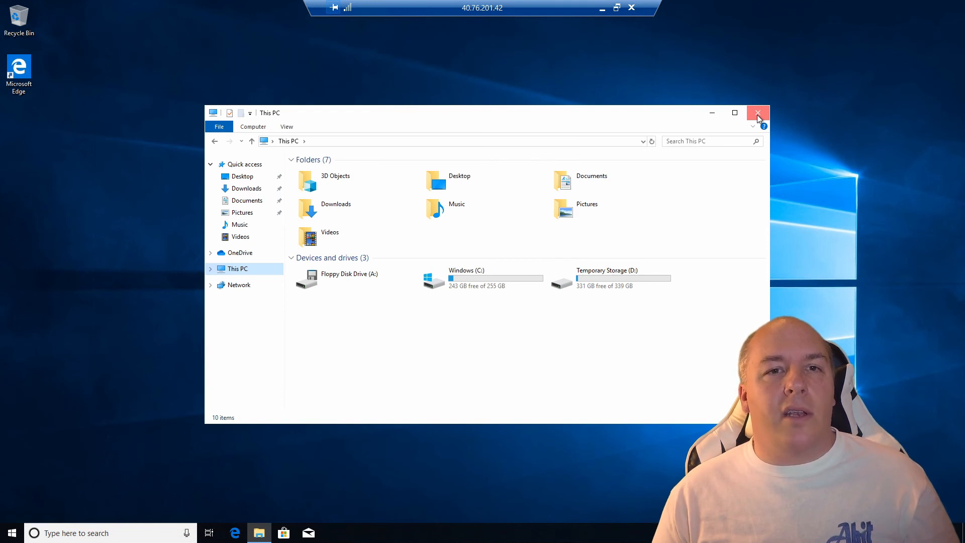
click(758, 114)
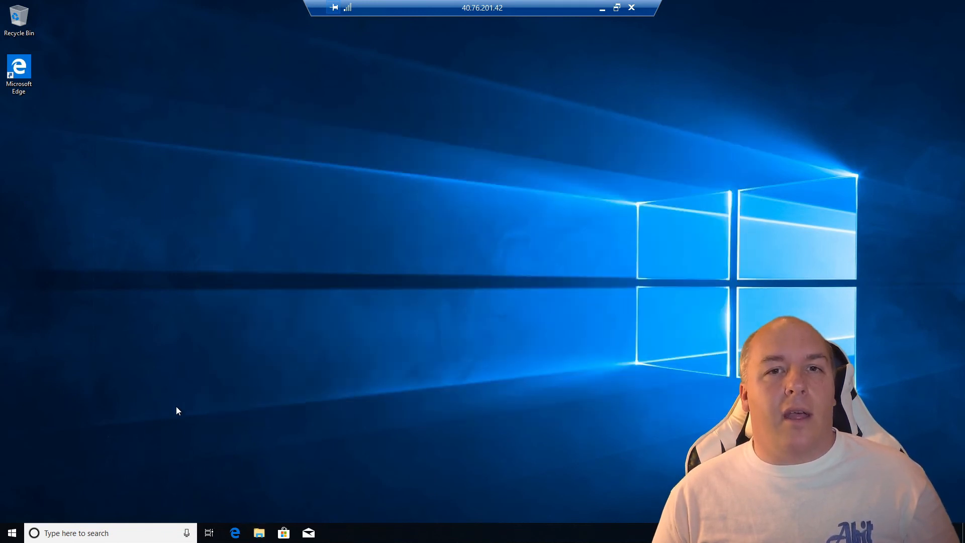
Shut down the VM from its Start menu power options.
click(13, 530)
click(13, 511)
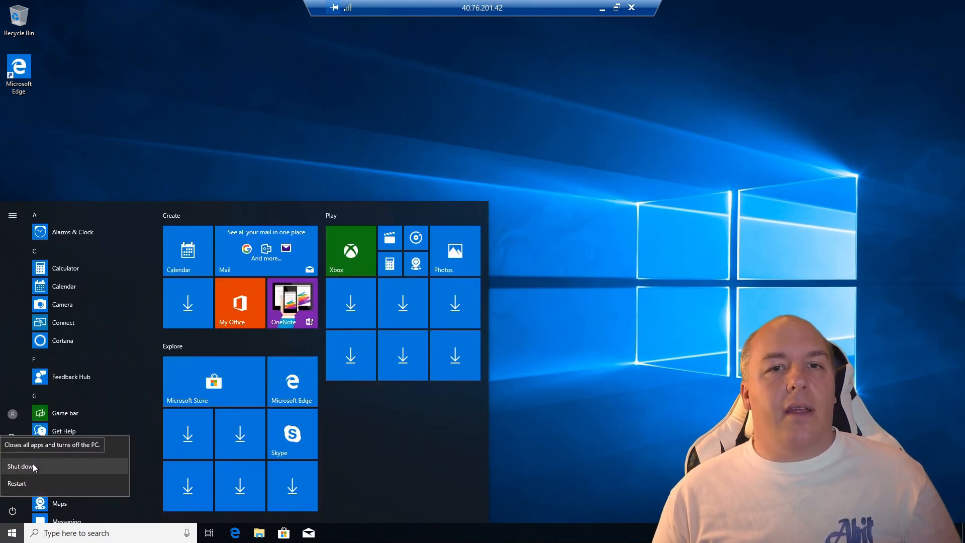
click(34, 465)
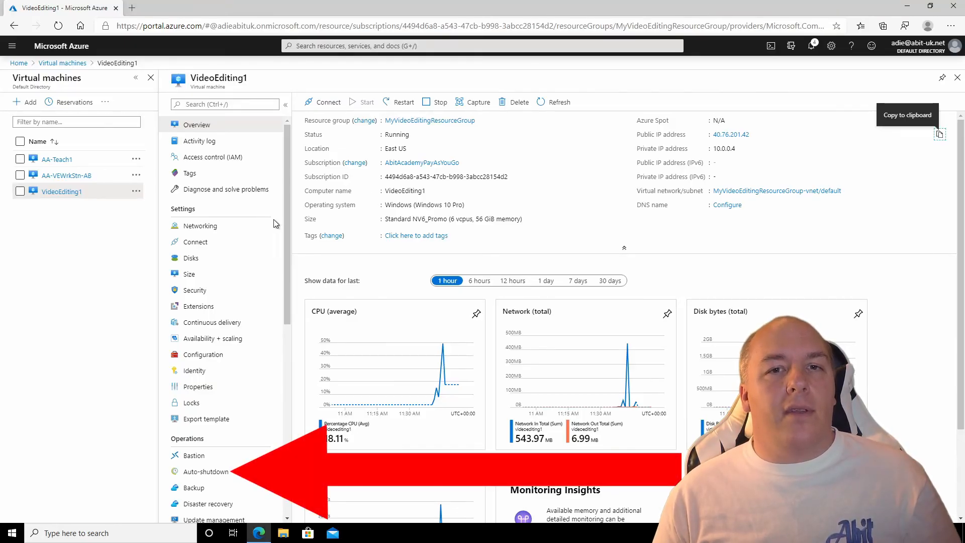
Enable auto-shutdown at 12:00:00 AM in the (UTC) Dublin, Edinburgh, Lisbon, London time zone and save.
click(199, 473)
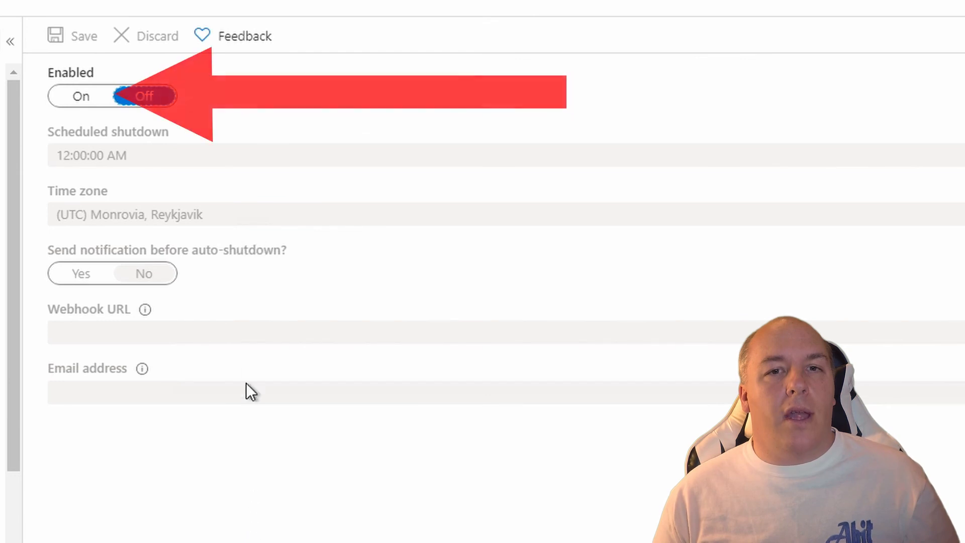
click(79, 97)
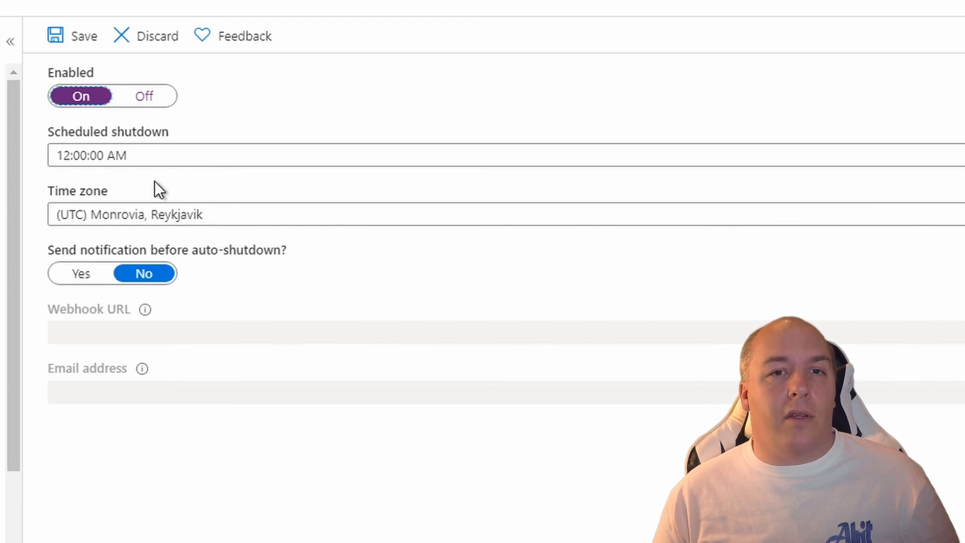
click(145, 220)
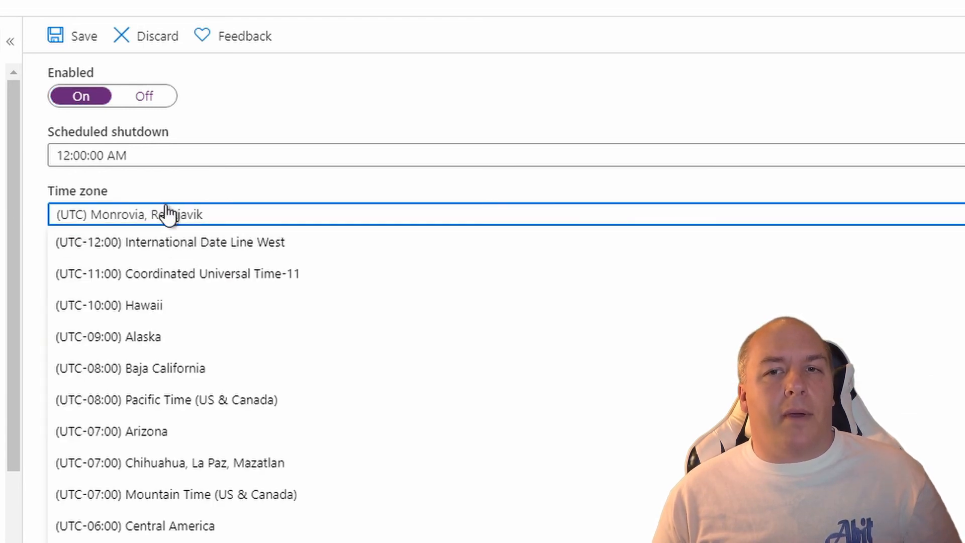
scroll(224, 445, down, 6)
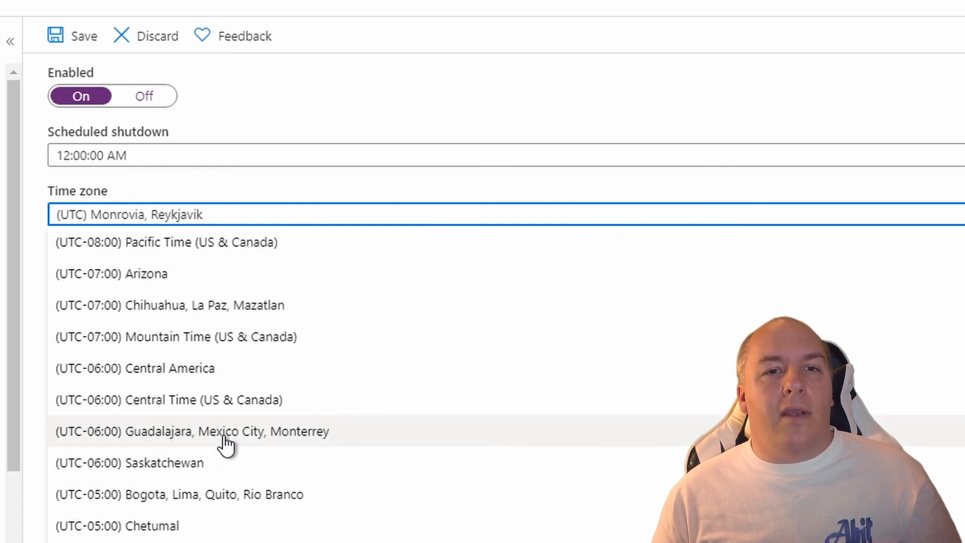
scroll(226, 445, down, 10)
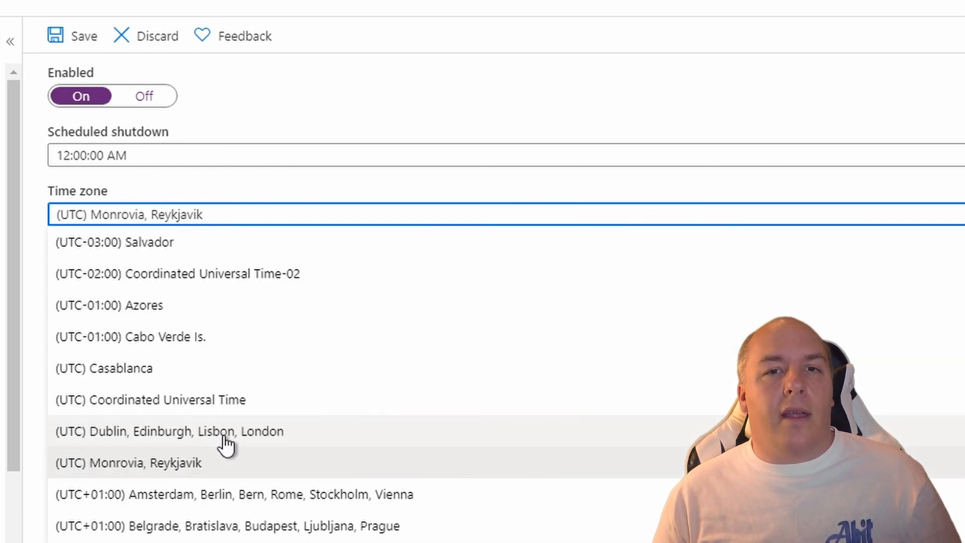
click(226, 439)
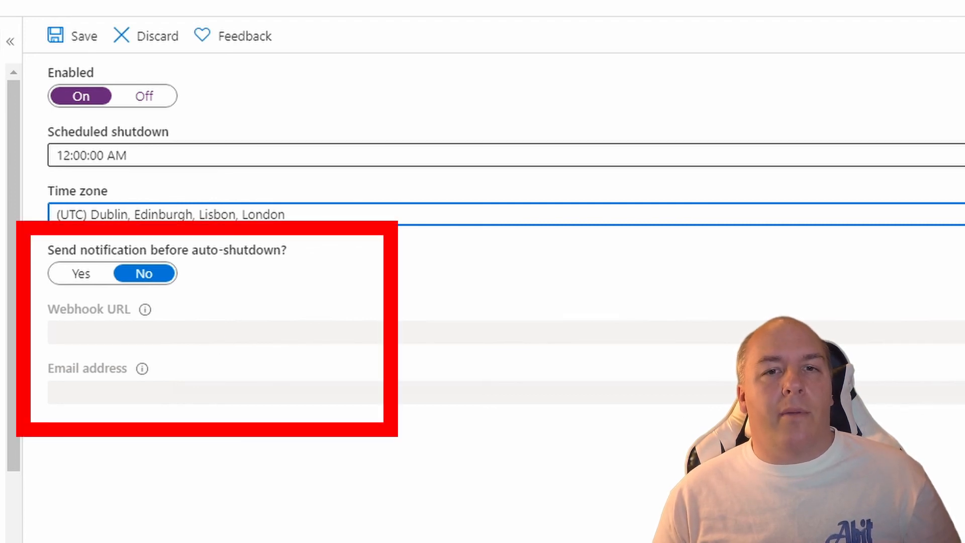
click(81, 46)
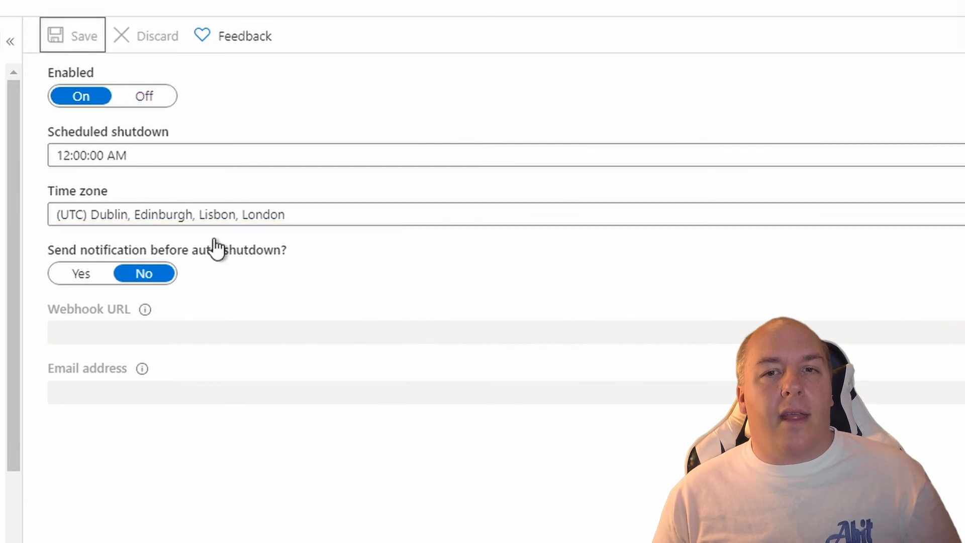